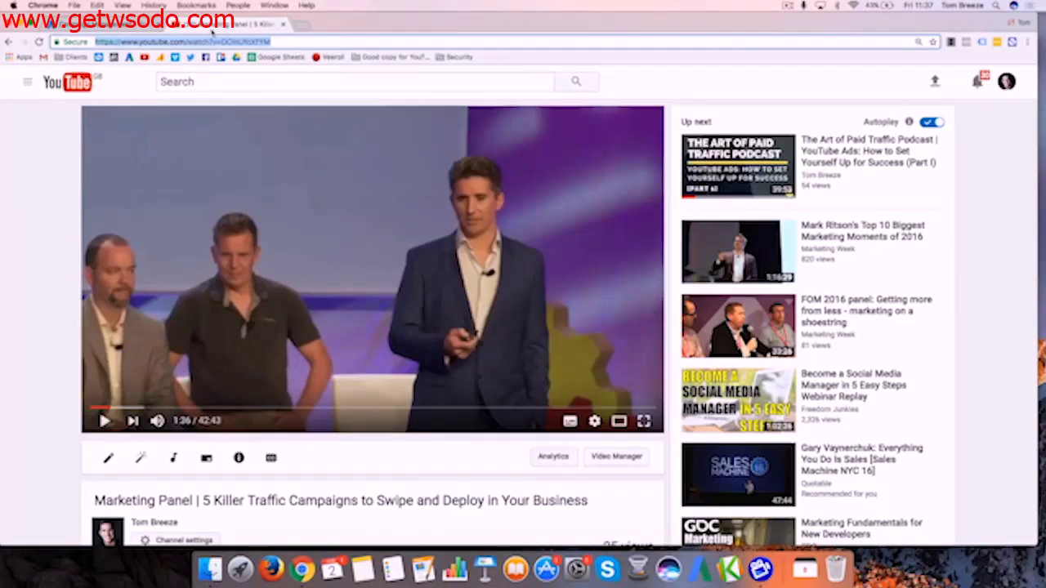
Switch from the YouTube video to Google AdWords and start a new Video campaign.
left_click(131, 26)
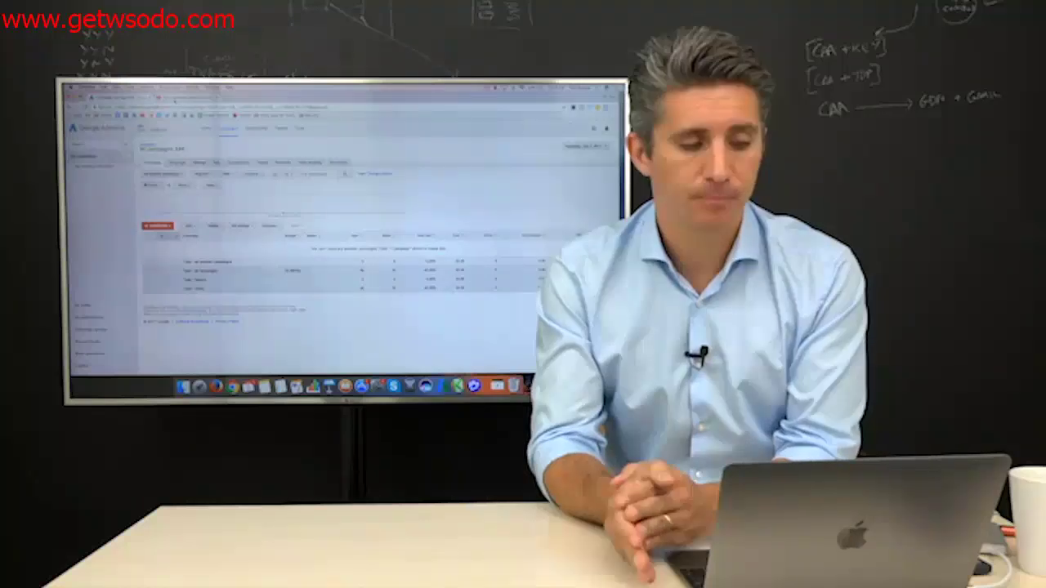
left_click(175, 100)
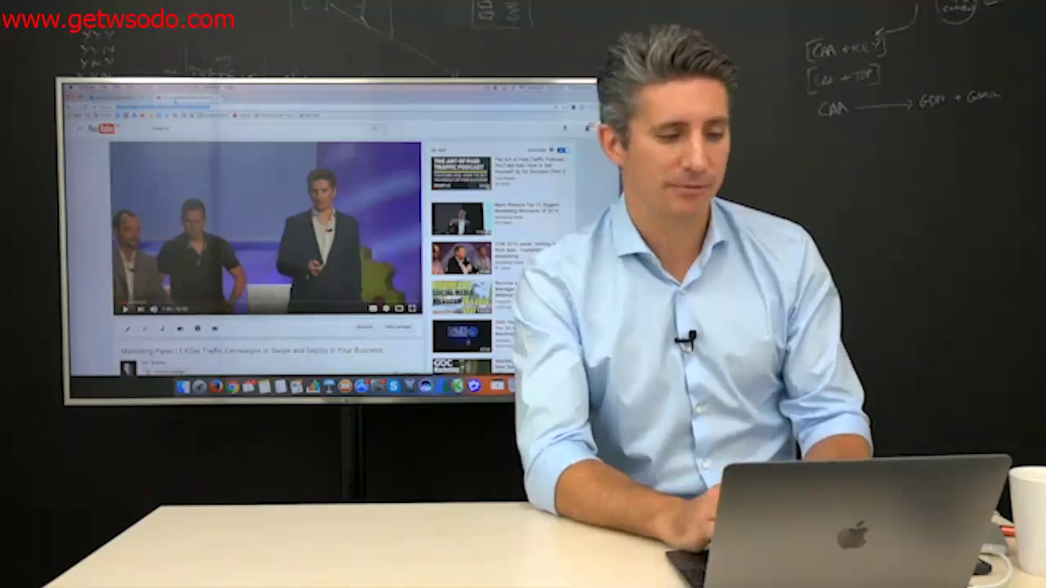
left_click(117, 98)
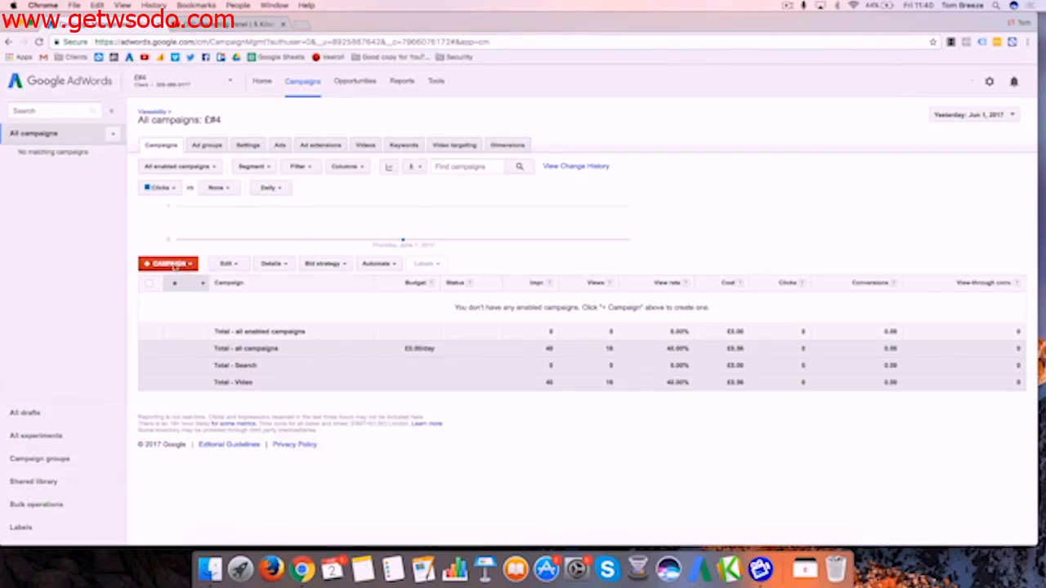
left_click(175, 266)
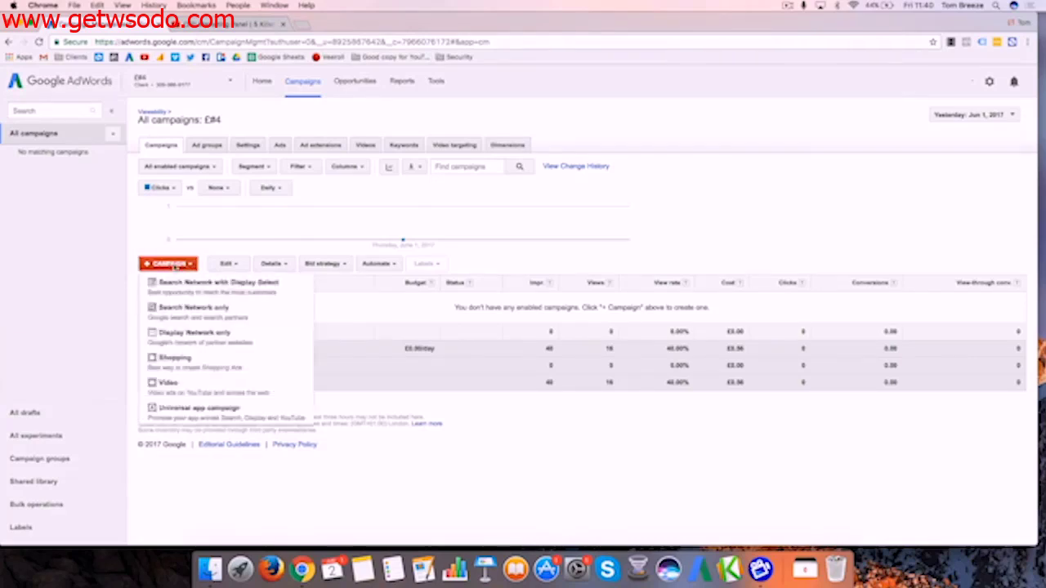
left_click(195, 394)
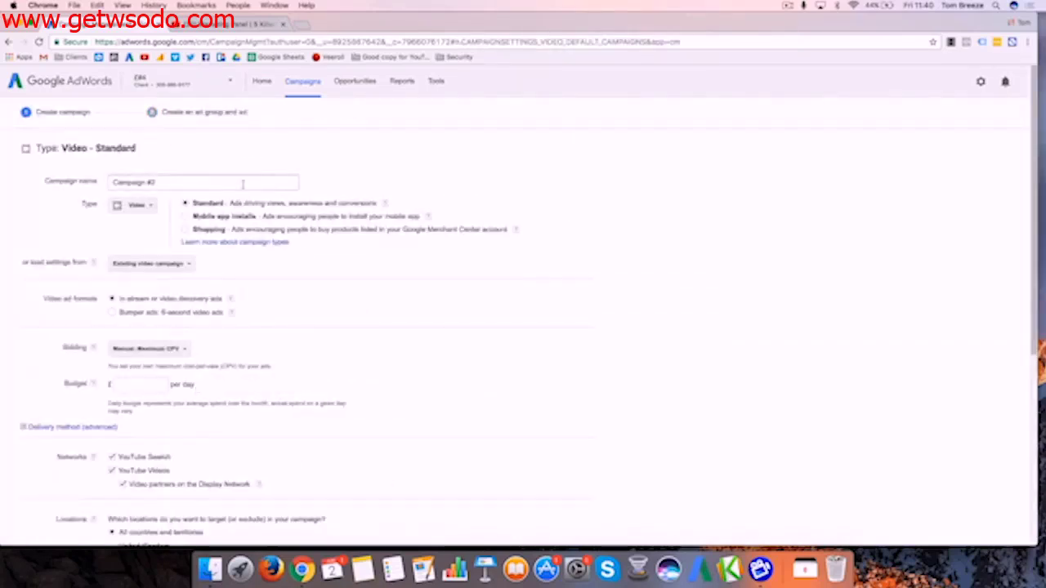
Name the new video campaign "IS KEY (desktop)".
left_click(205, 184)
triple_click(179, 183)
type("B")
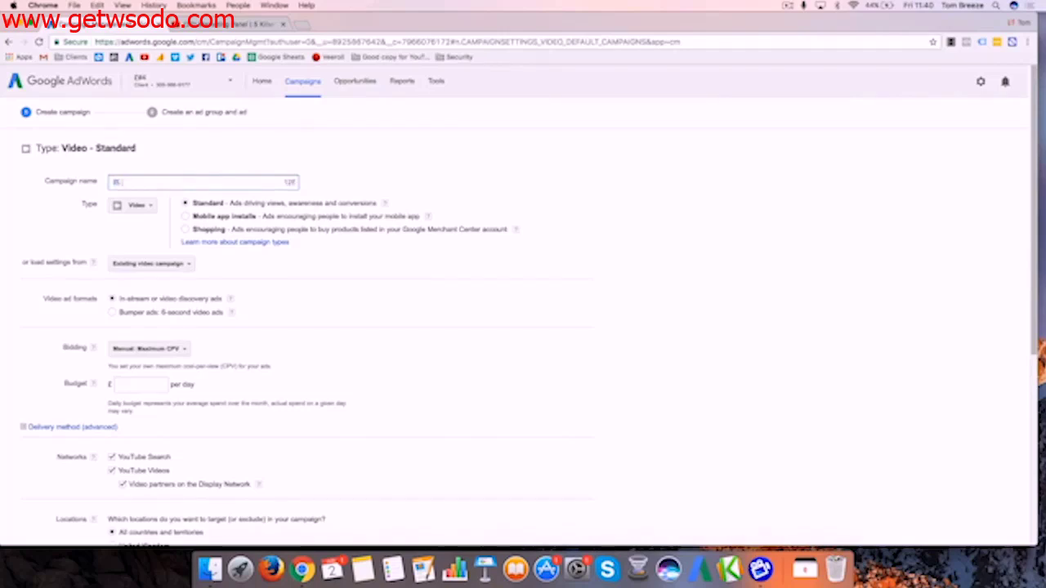
type(" KEY (desktop")
type("US")
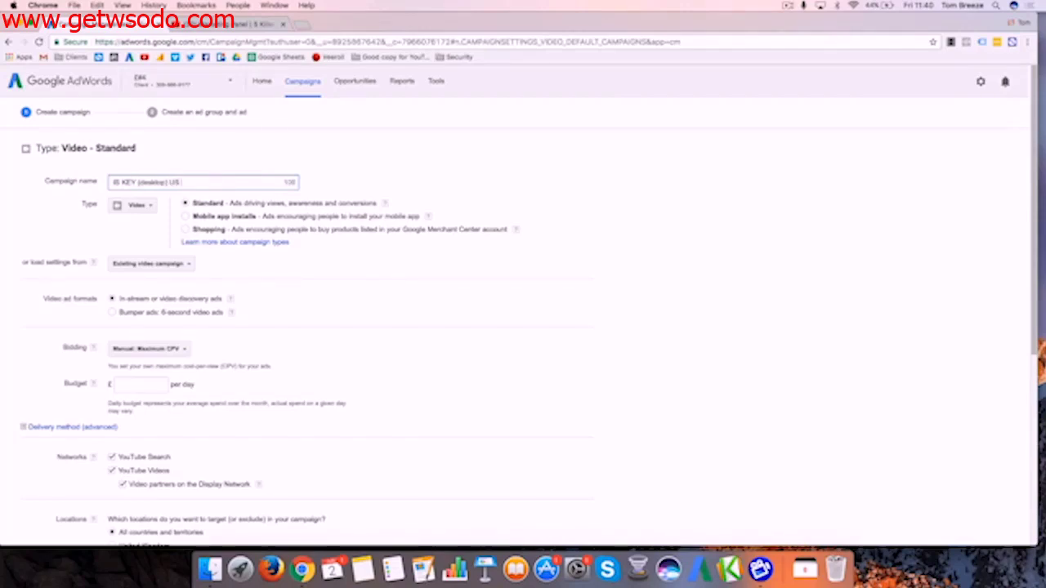
type(" Male")
key("BackSpace")
key("BackSpace")
key("BackSpace")
key("BackSpace")
key("BackSpace")
key("BackSpace")
key("BackSpace")
key("BackSpace")
Examine the campaign's type, video ad format and available bidding options.
scroll(91, 249, "down", 1)
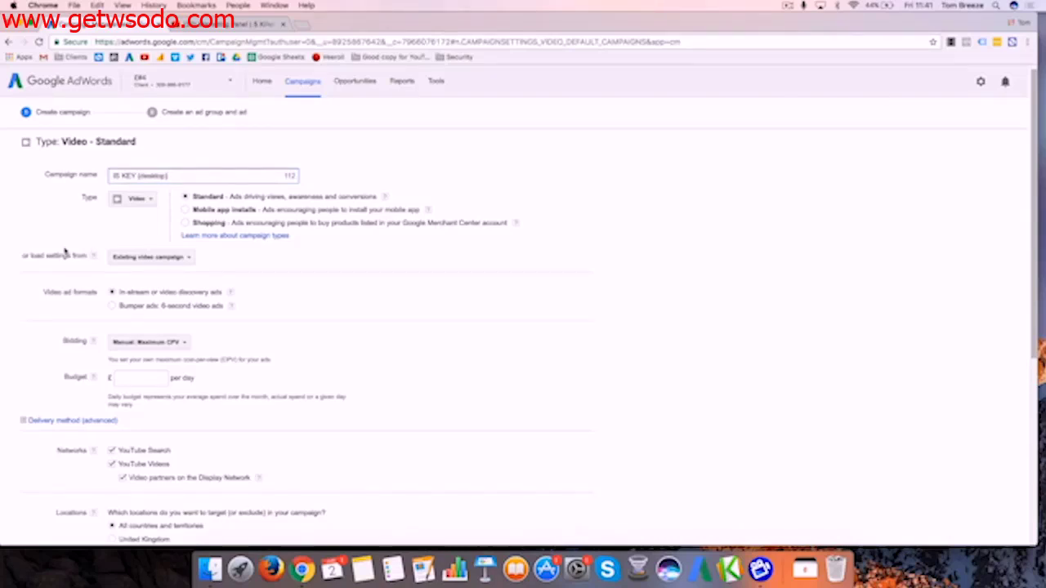
scroll(65, 251, "down", 2)
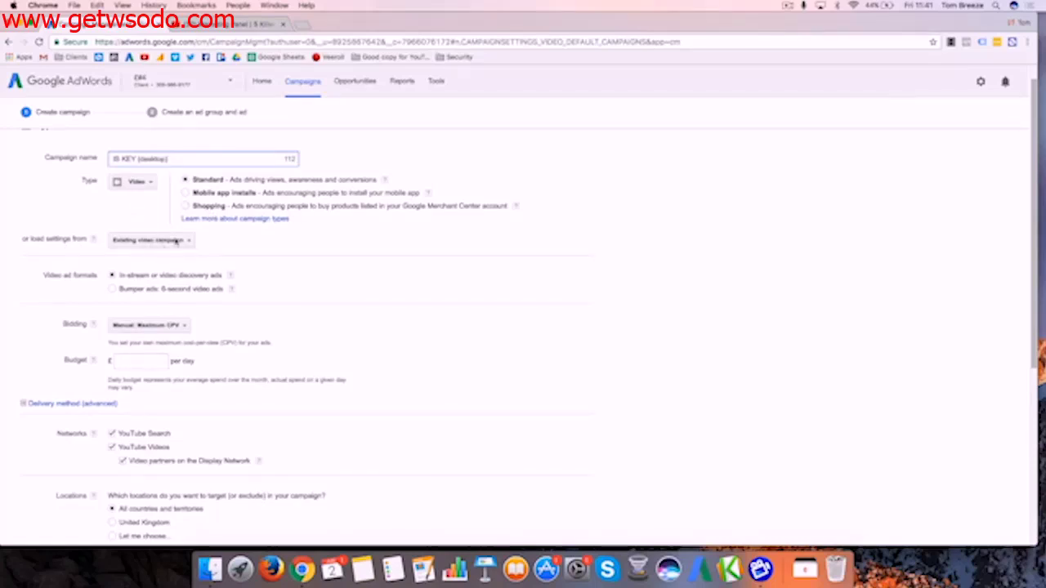
scroll(227, 260, "down", 2)
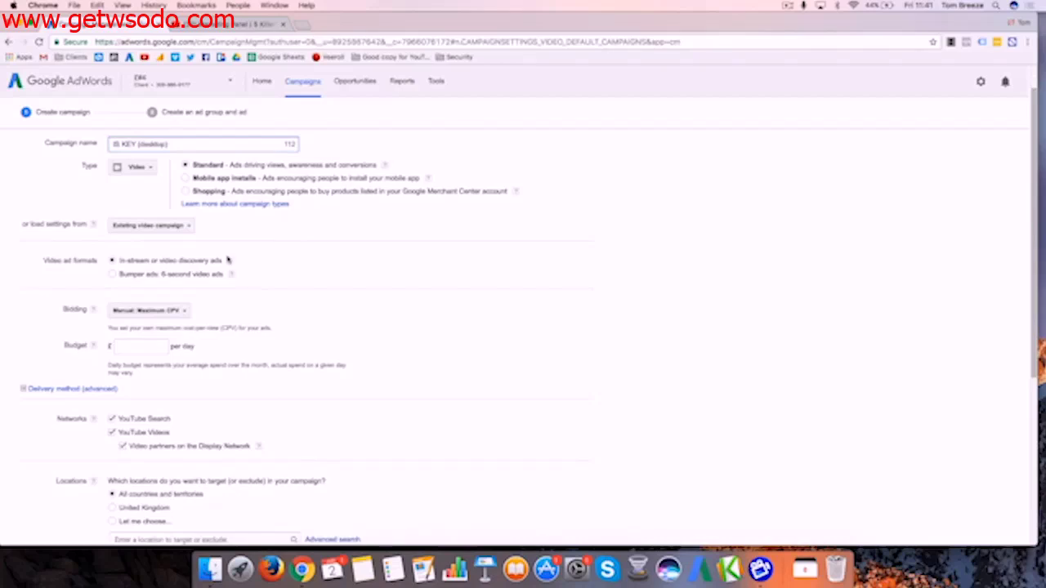
scroll(303, 247, "down", 2)
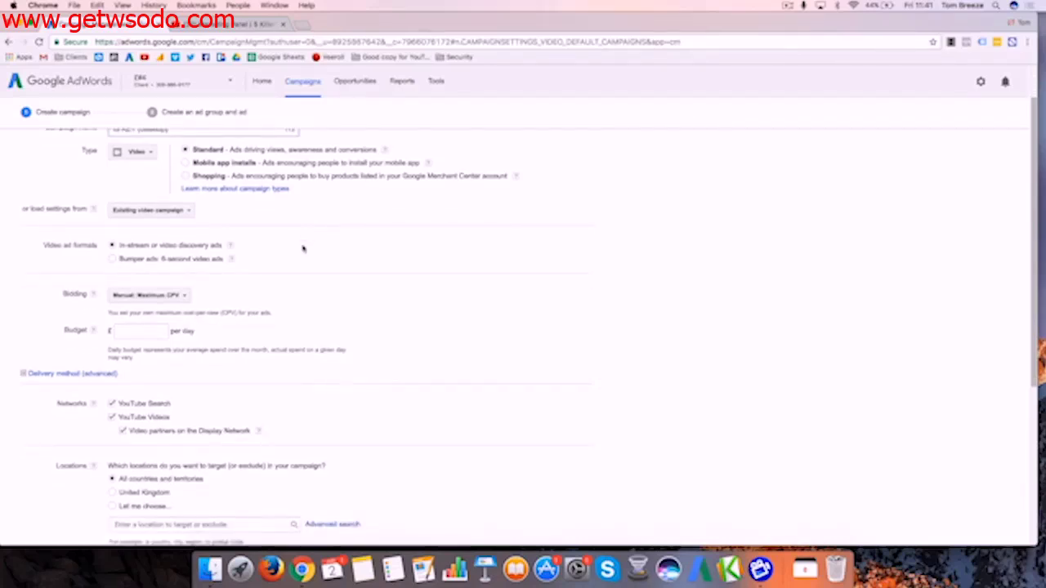
scroll(304, 248, "up", 2)
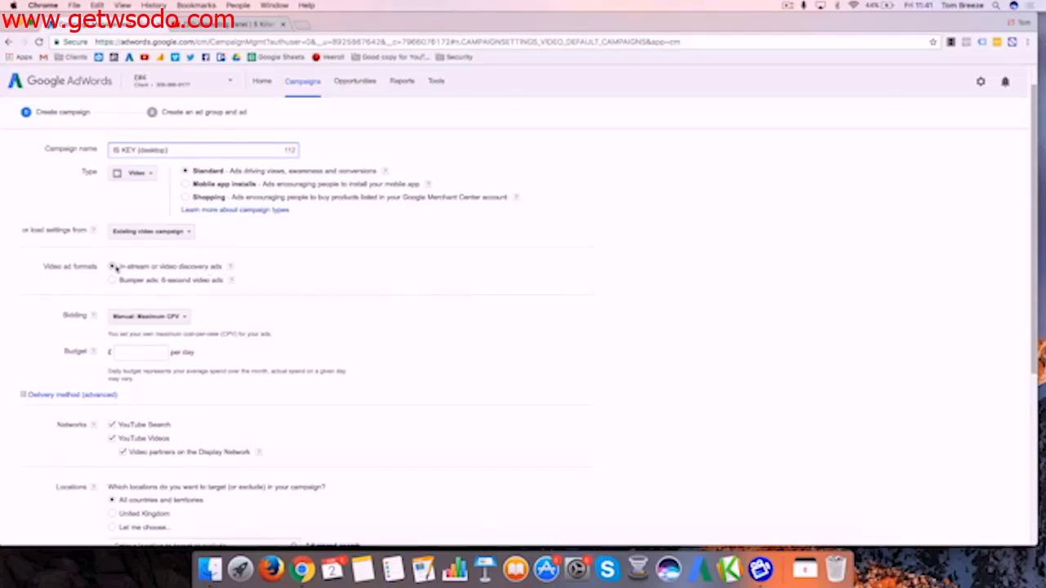
scroll(170, 270, "down", 1)
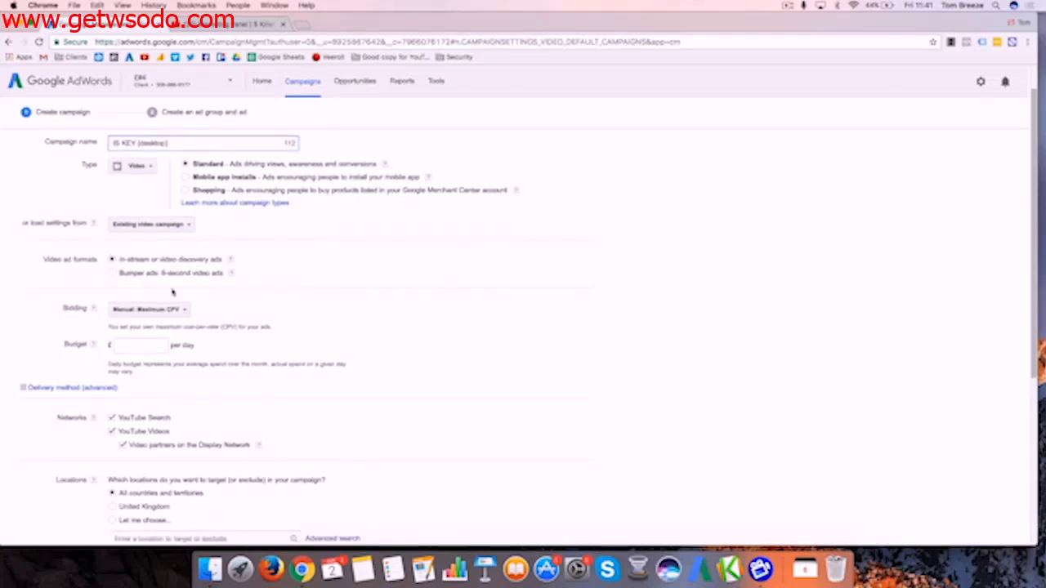
scroll(172, 292, "down", 2)
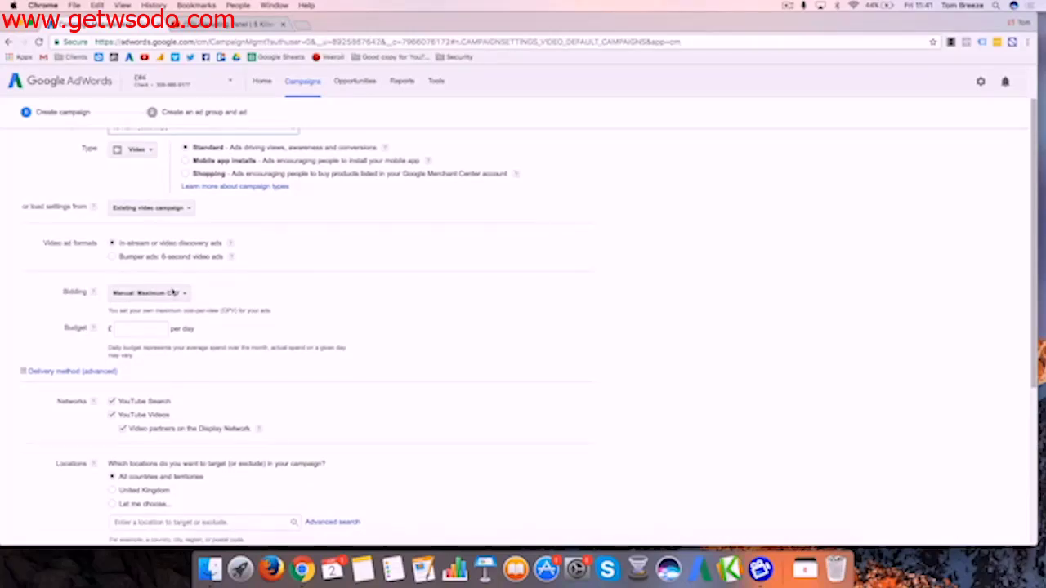
scroll(172, 286, "down", 5)
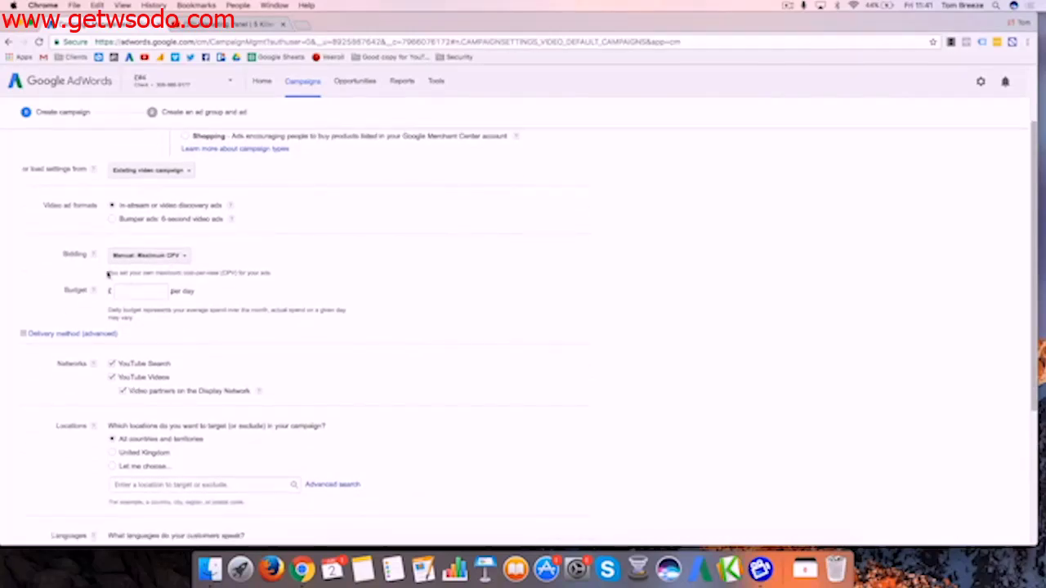
left_click(177, 255)
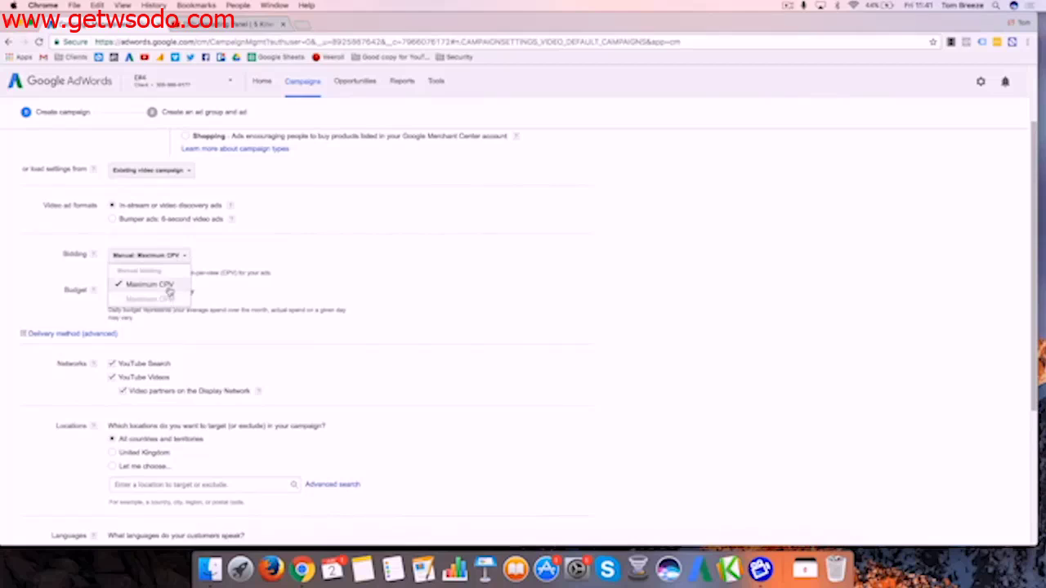
left_click(280, 227)
Set the campaign's daily budget to £50.00.
scroll(270, 250, "down", 2)
left_click(143, 264)
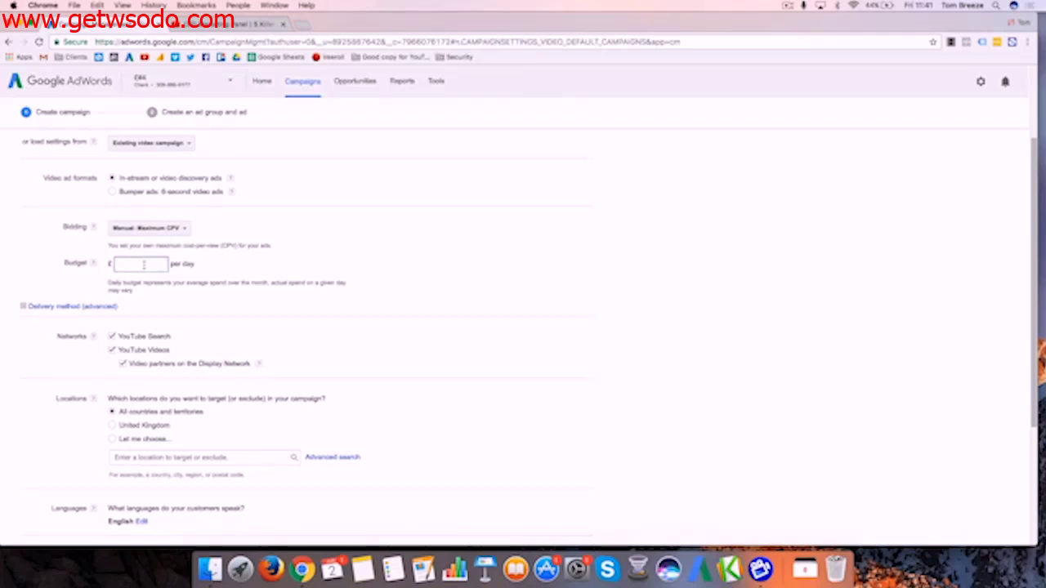
type("50.00")
left_click(227, 267)
left_click(226, 291)
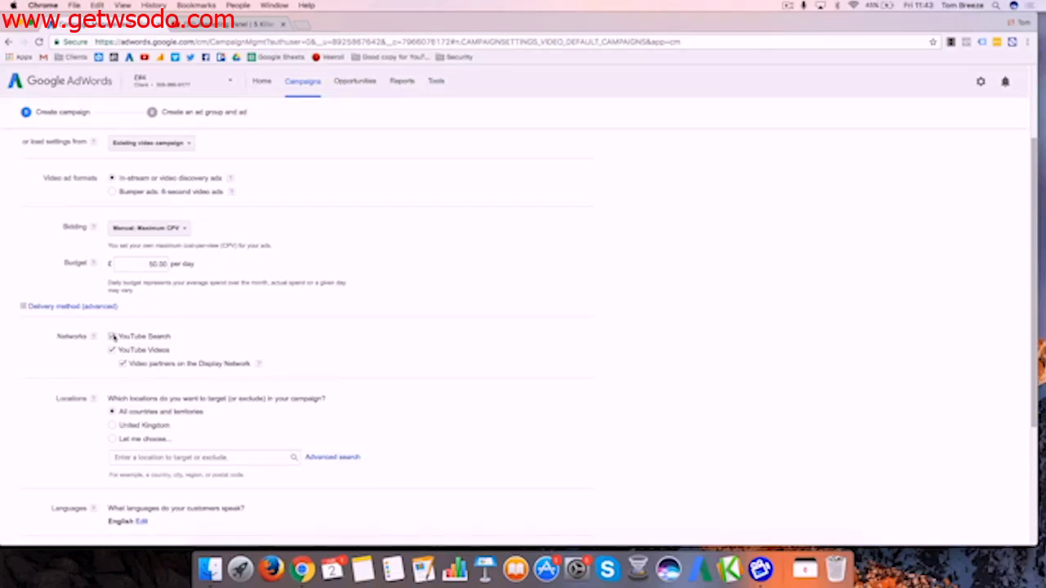
Expand the advanced delivery method options and exclude YouTube Search and video partners on the Display Network from the campaign's networks.
left_click(82, 306)
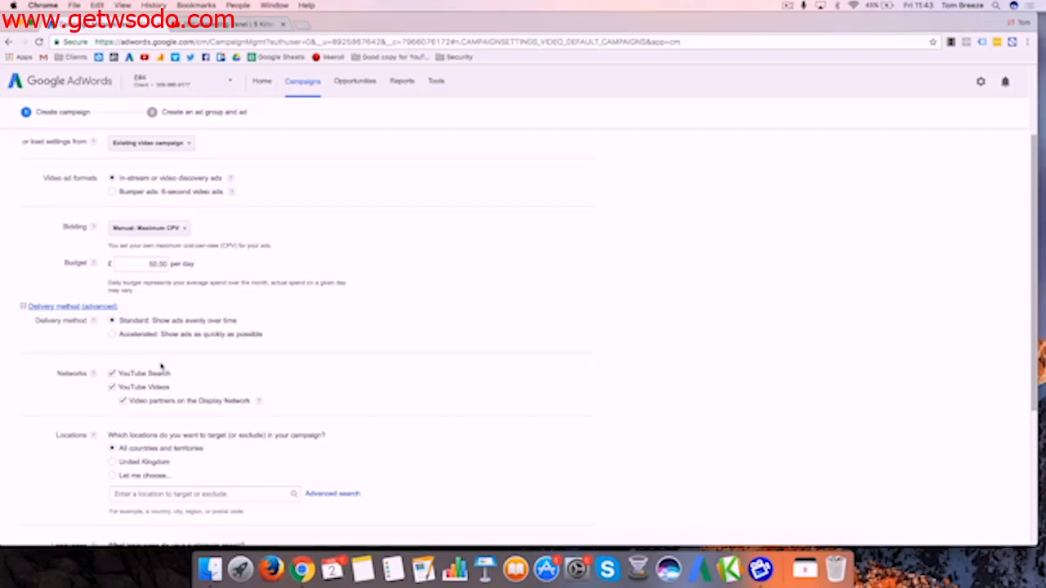
scroll(159, 367, "down", 1)
scroll(161, 367, "down", 1)
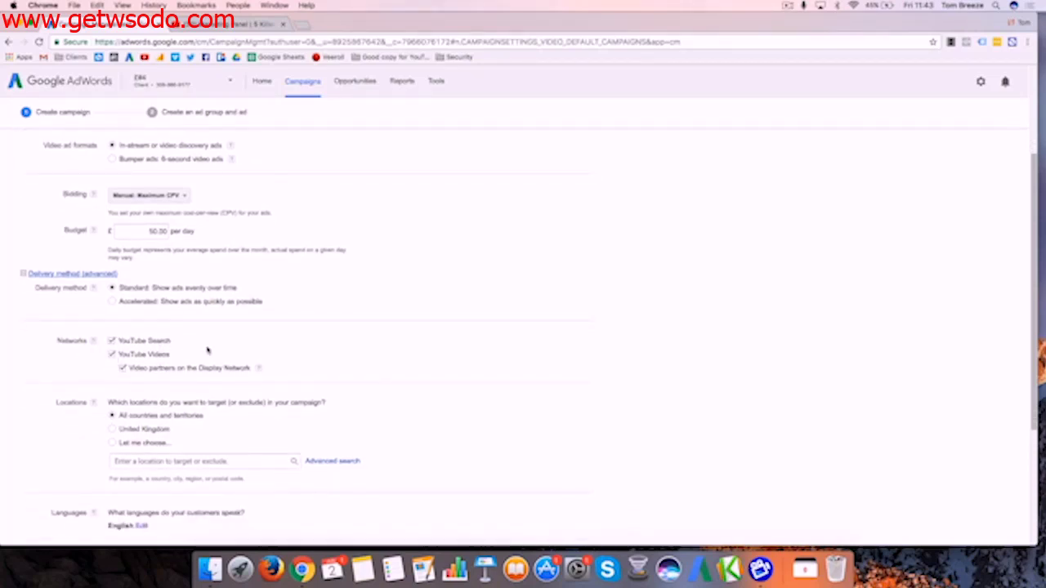
left_click(141, 341)
left_click(162, 372)
Target the country United States as the campaign's location through the advanced location search.
scroll(191, 367, "down", 3)
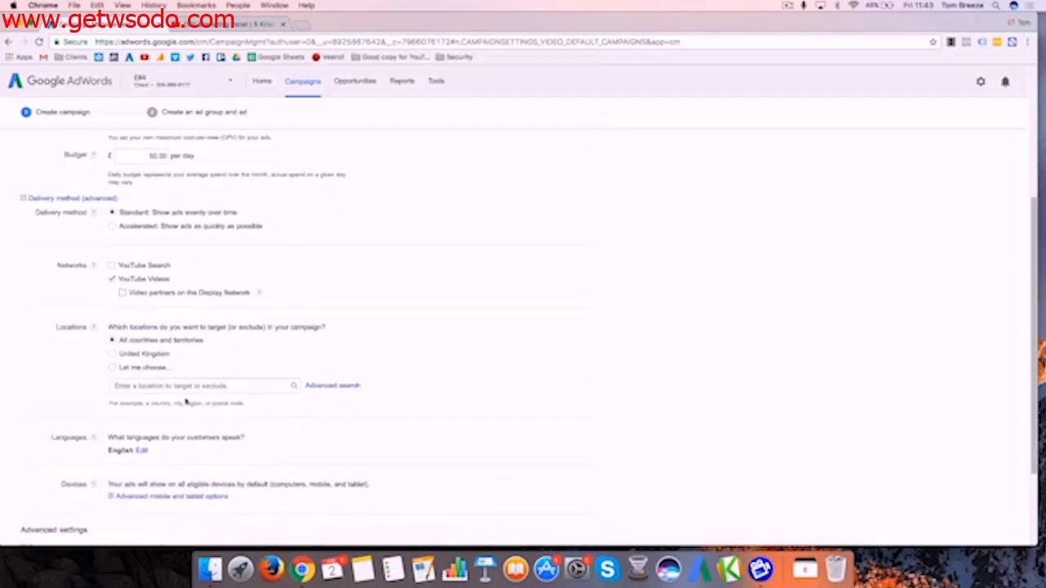
left_click(331, 387)
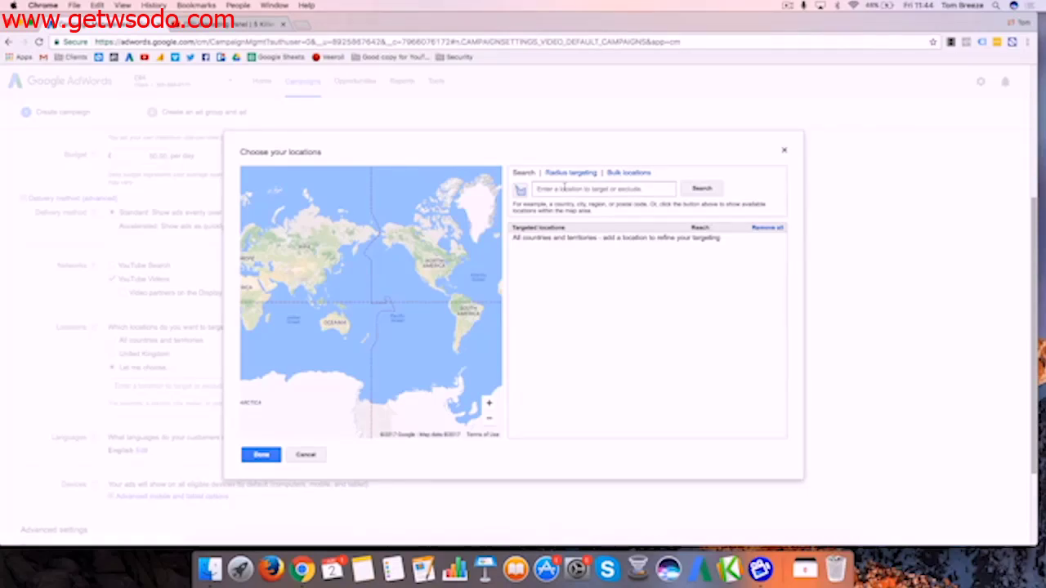
left_click(563, 188)
type("us")
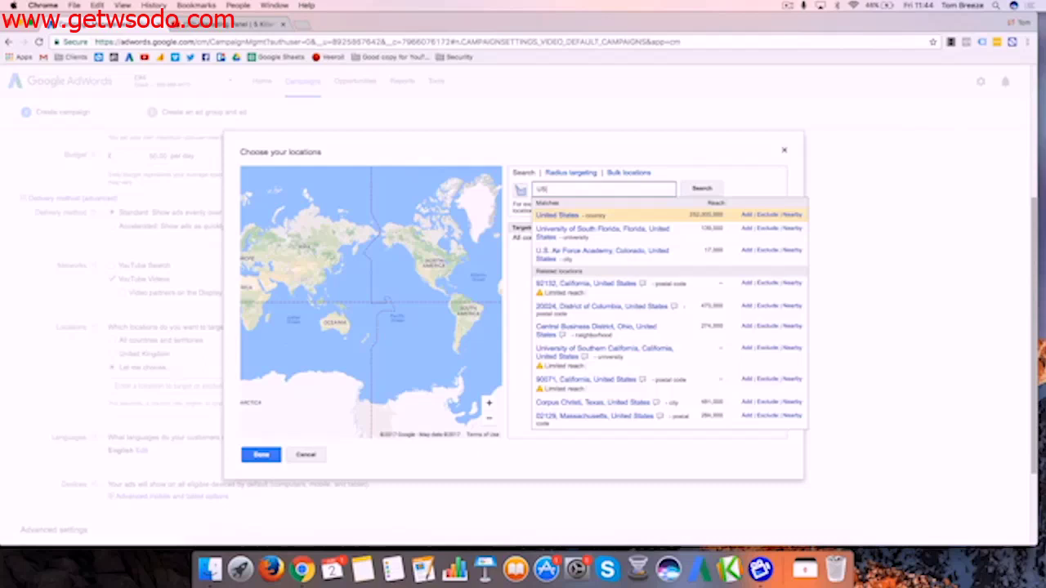
left_click(560, 215)
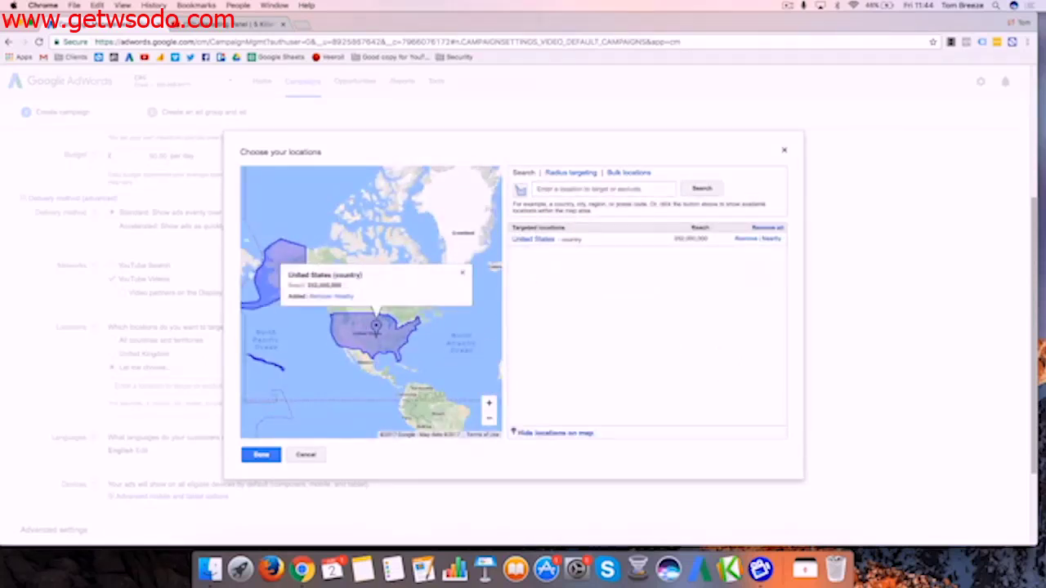
left_click(260, 456)
Reopen the advanced location search to view its targeting options, then cancel without changing the locations.
scroll(224, 367, "down", 1)
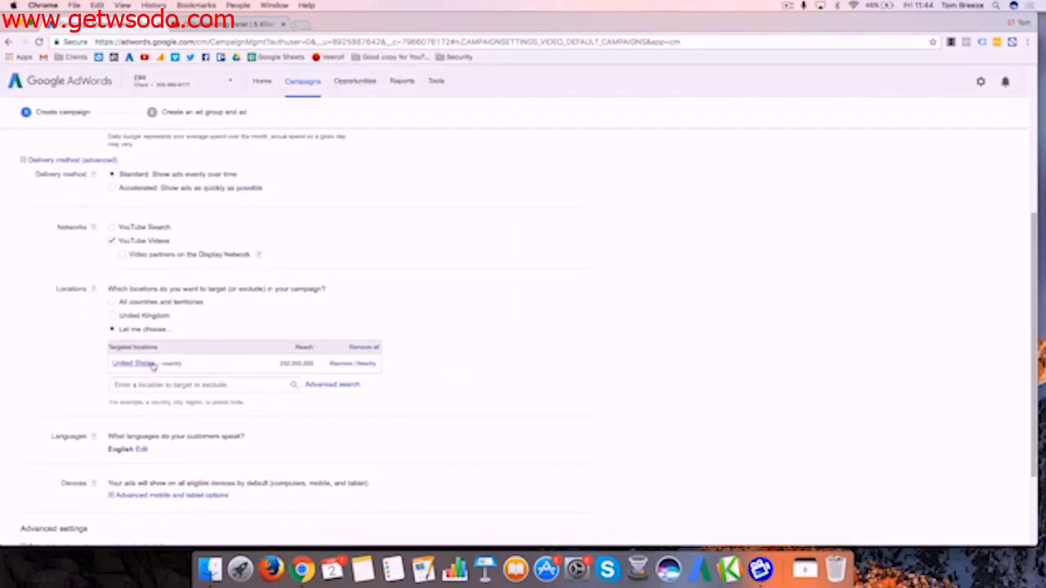
scroll(228, 385, "down", 1)
scroll(230, 386, "down", 1)
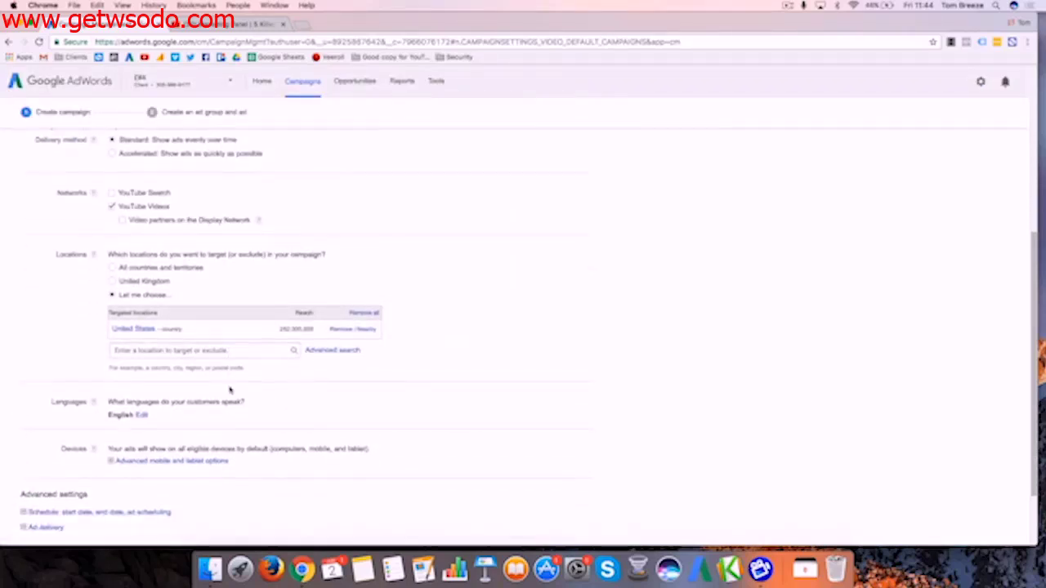
left_click(336, 351)
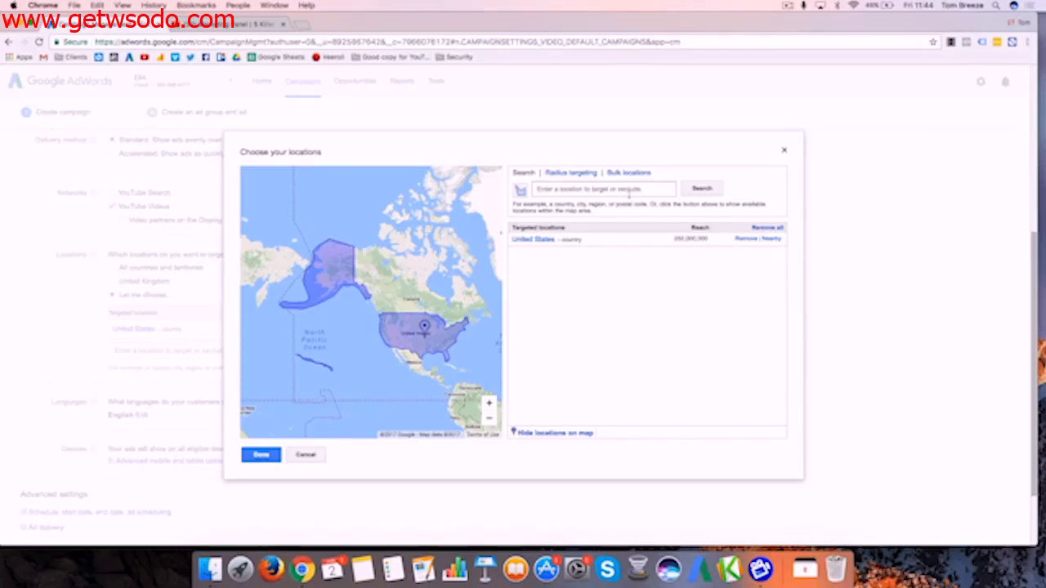
left_click(309, 460)
Expand the advanced mobile and tablet options and set the mobile bid adjustment to decrease by 100%.
scroll(256, 421, "down", 2)
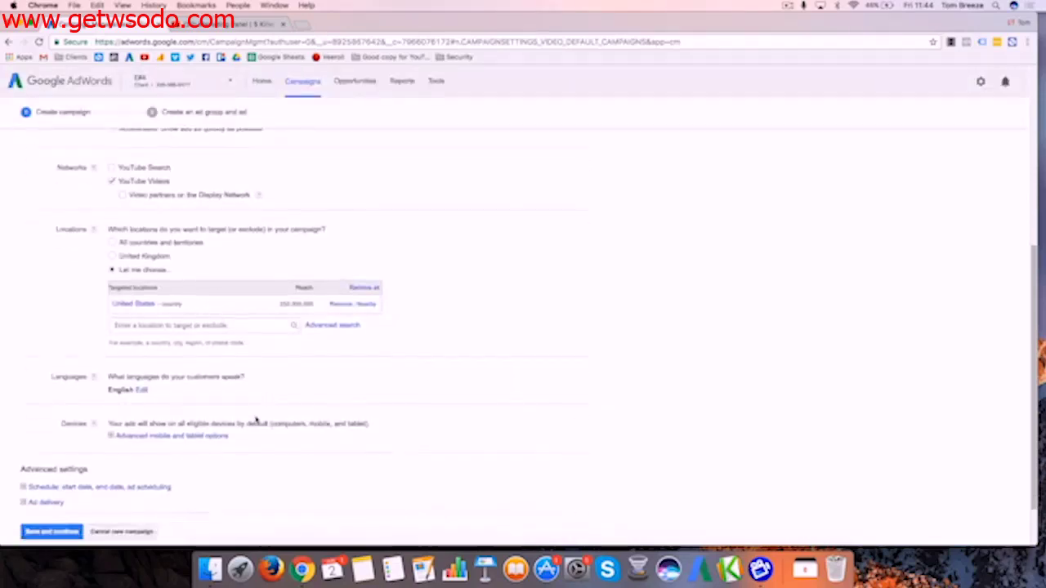
scroll(256, 420, "down", 1)
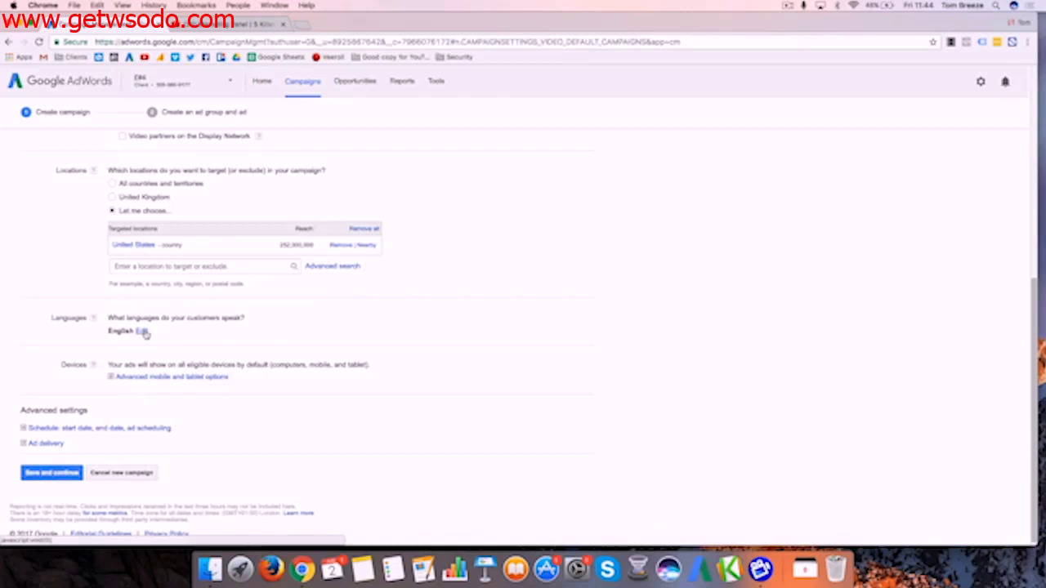
scroll(58, 338, "down", 1)
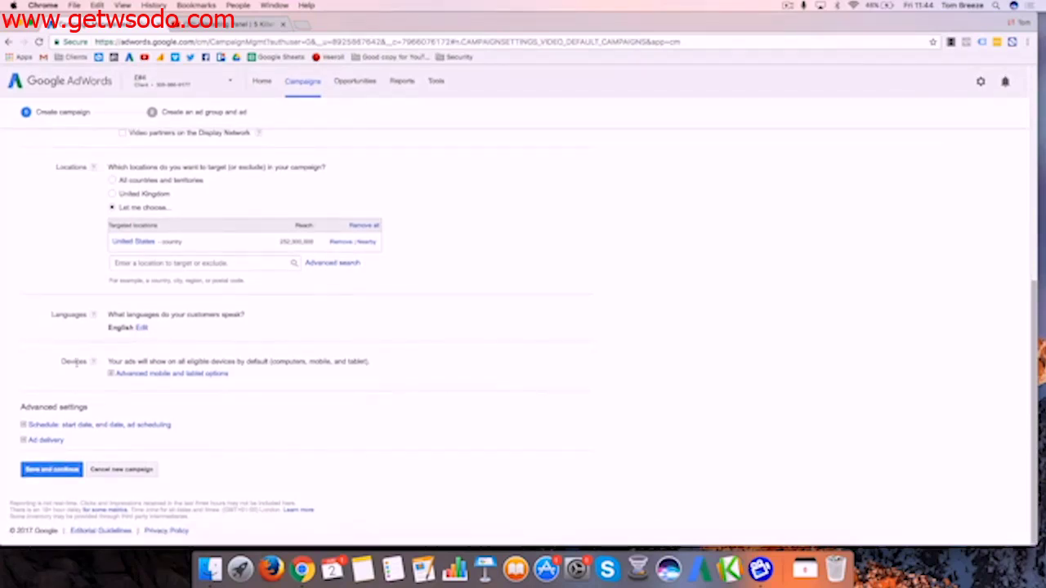
left_click(153, 374)
scroll(252, 401, "down", 3)
scroll(251, 401, "down", 1)
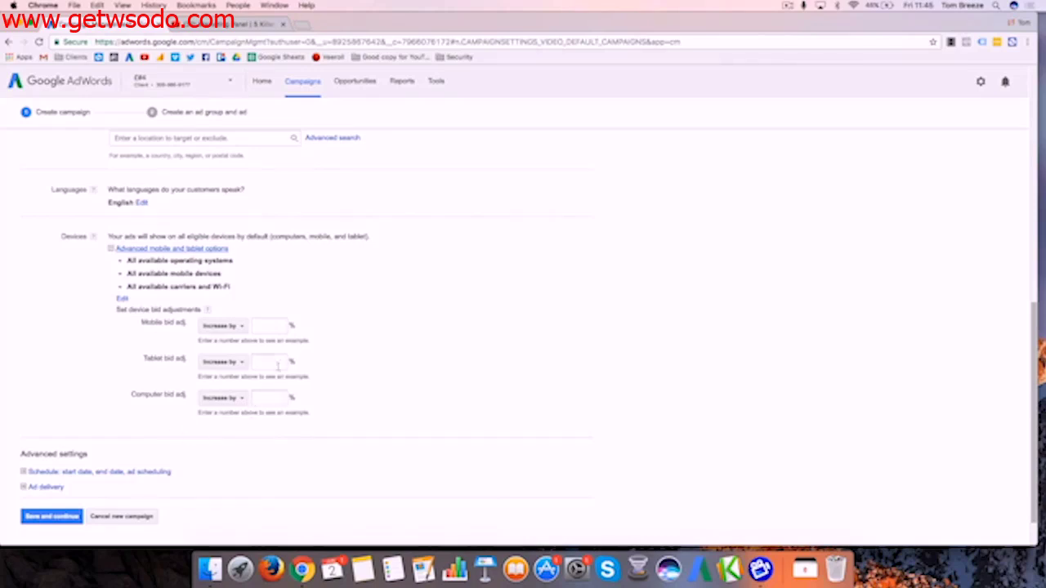
left_click(232, 327)
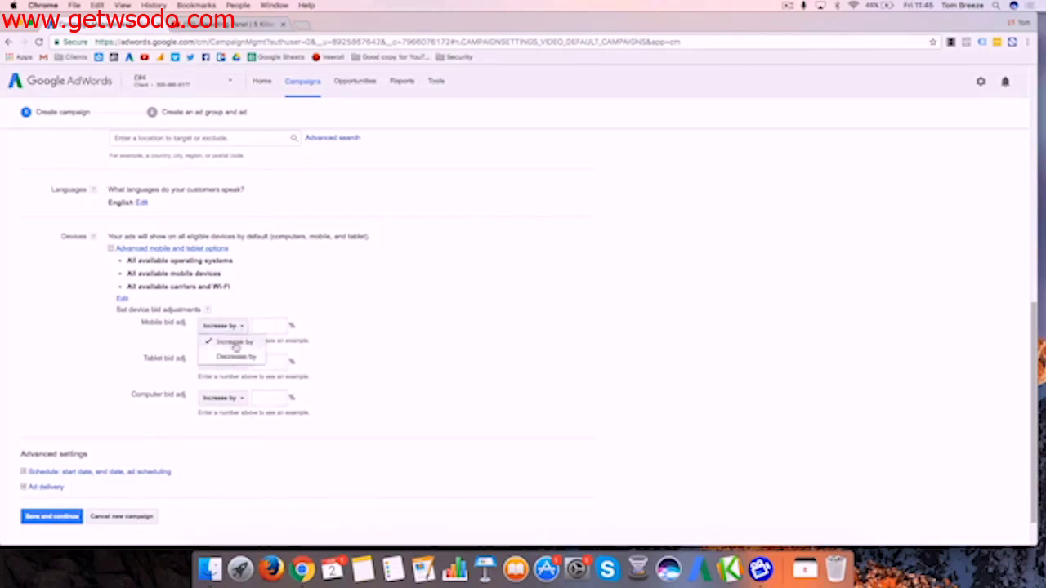
left_click(235, 357)
left_click(265, 327)
type("100")
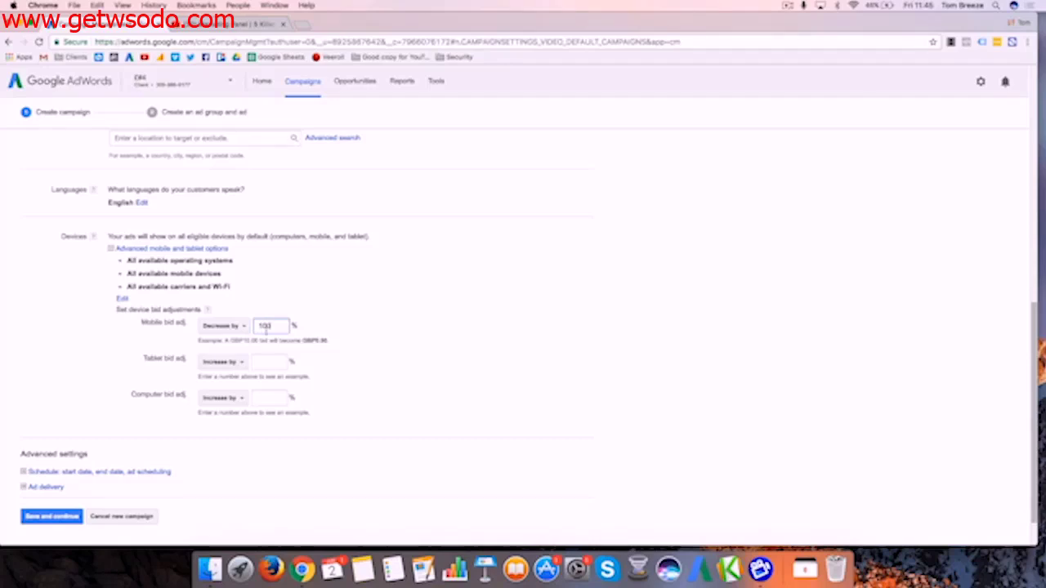
Set the tablet bid adjustment to decrease by 100%.
left_click(233, 362)
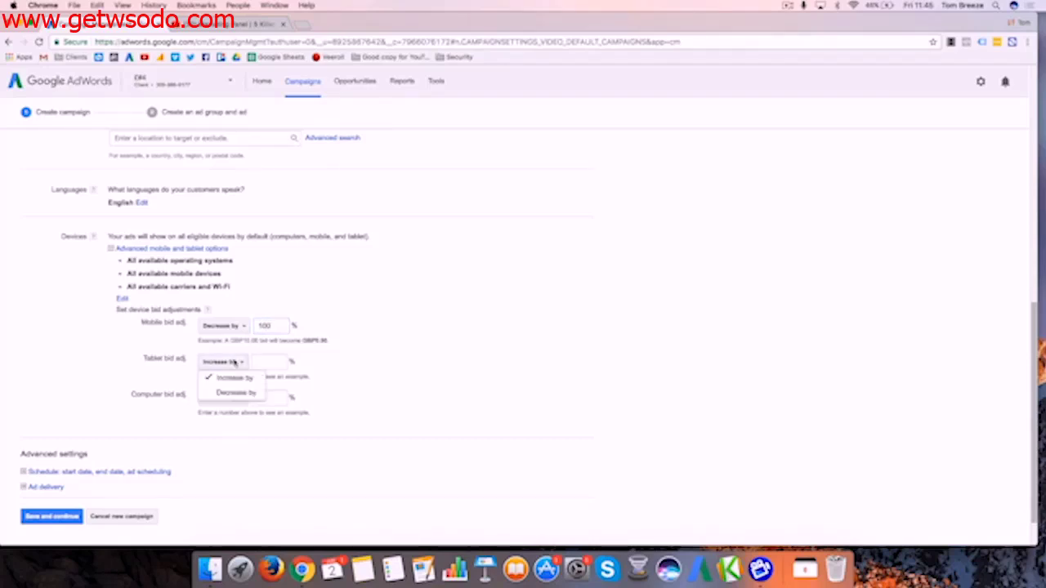
left_click(235, 393)
left_click(267, 362)
type("100")
left_click(312, 361)
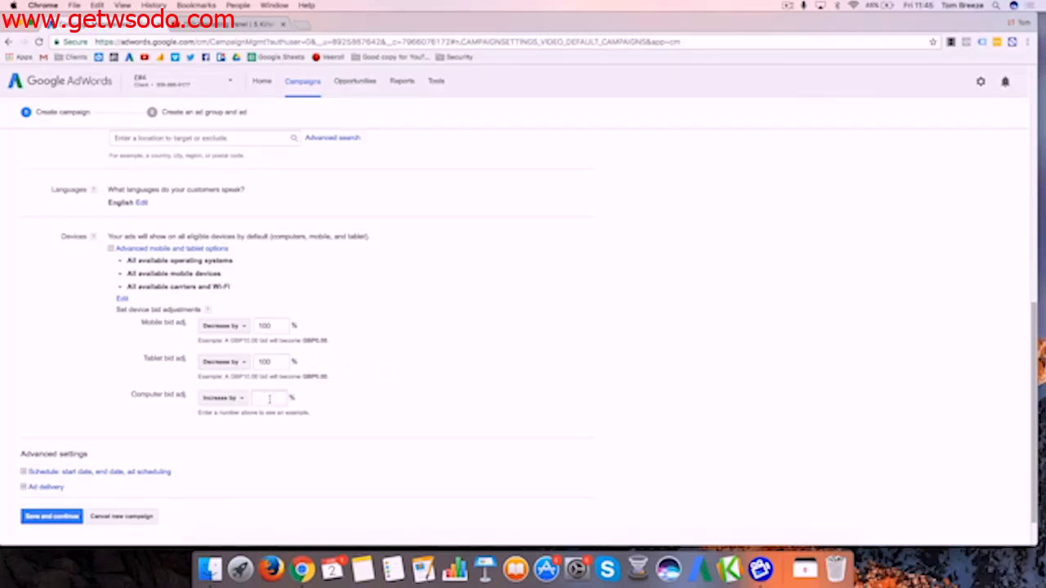
Expand the start date, end date and ad scheduling settings and create a custom ad schedule covering Monday to Sunday.
scroll(349, 403, "down", 1)
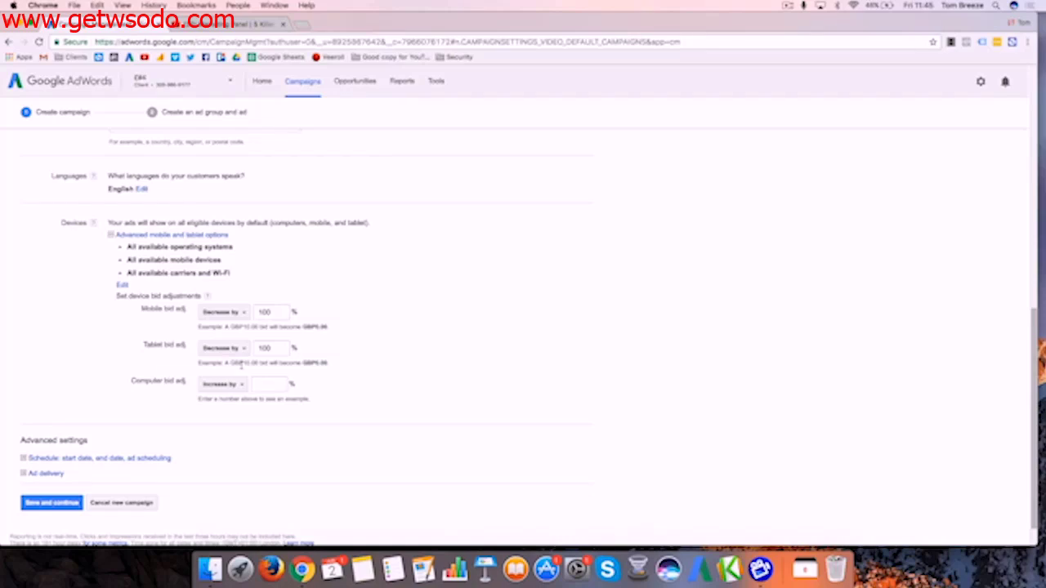
scroll(18, 407, "down", 1)
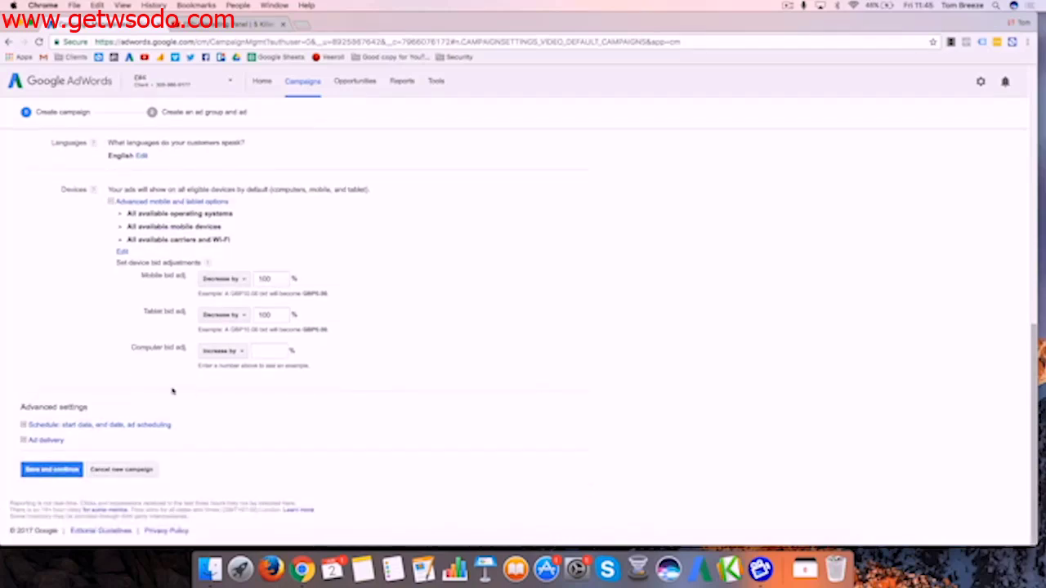
left_click(104, 427)
scroll(223, 431, "down", 2)
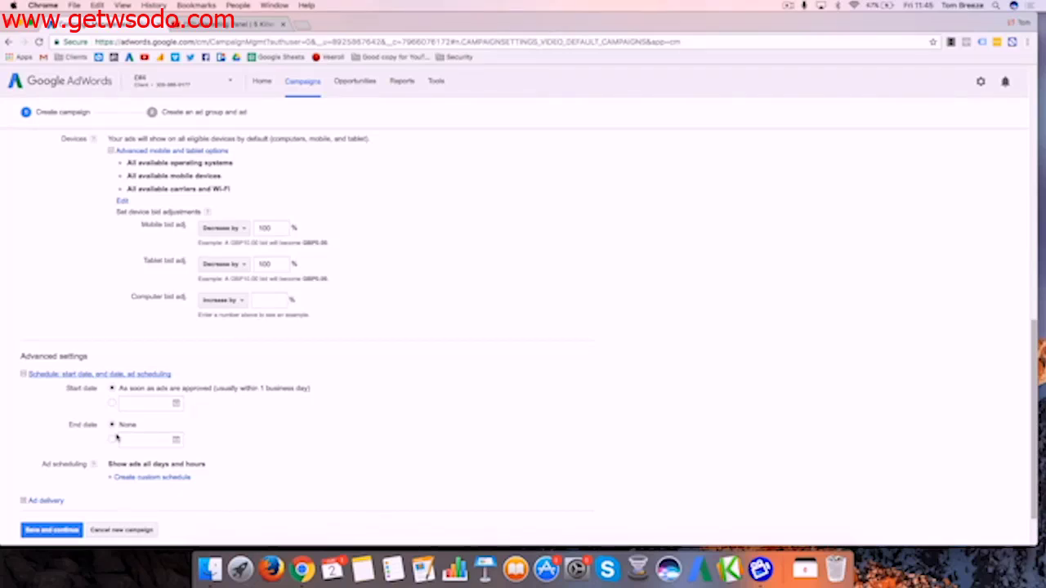
scroll(207, 443, "down", 1)
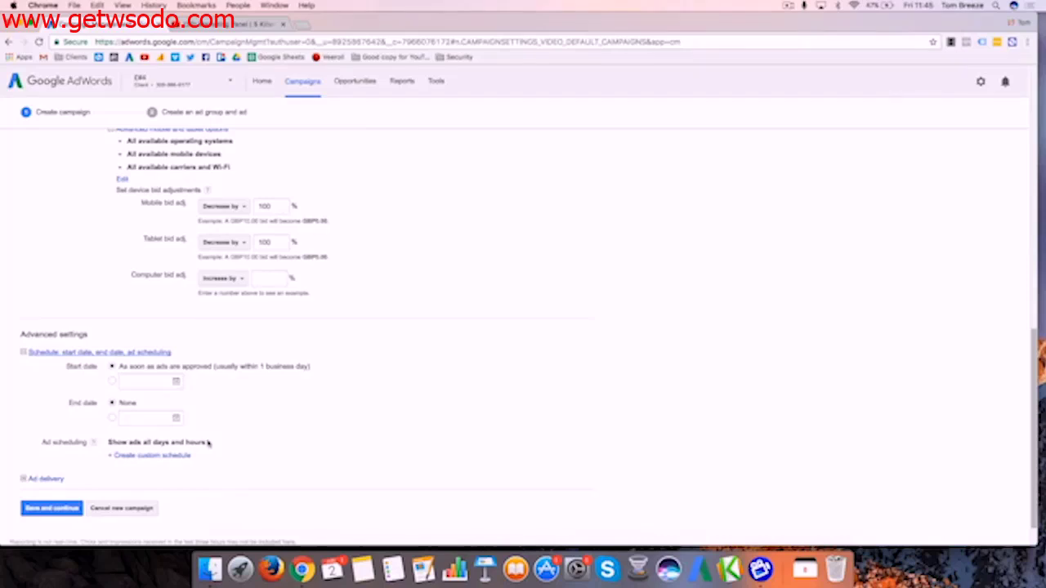
scroll(242, 415, "down", 2)
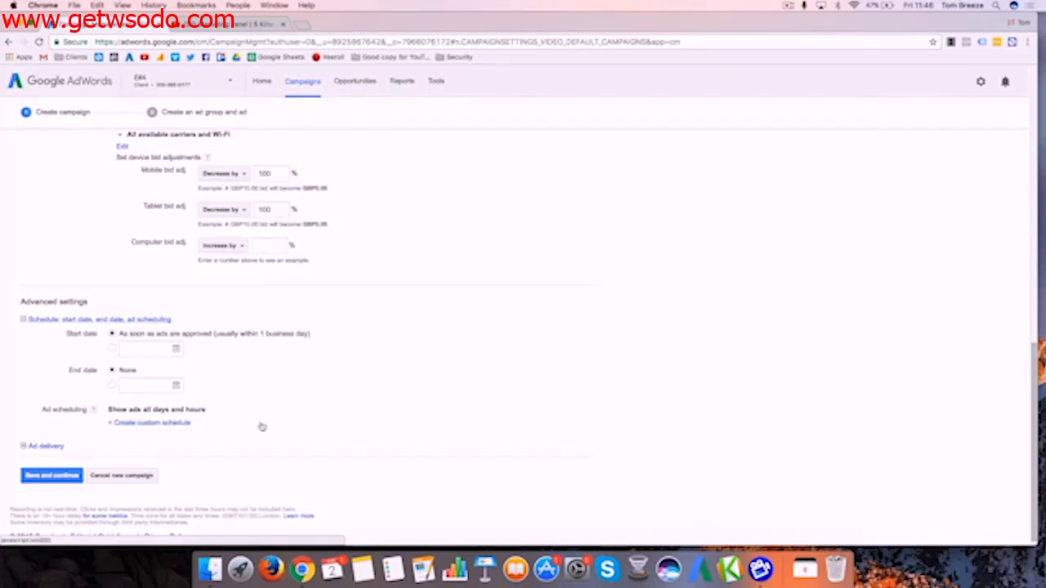
left_click(152, 423)
scroll(177, 406, "down", 3)
scroll(177, 406, "down", 1)
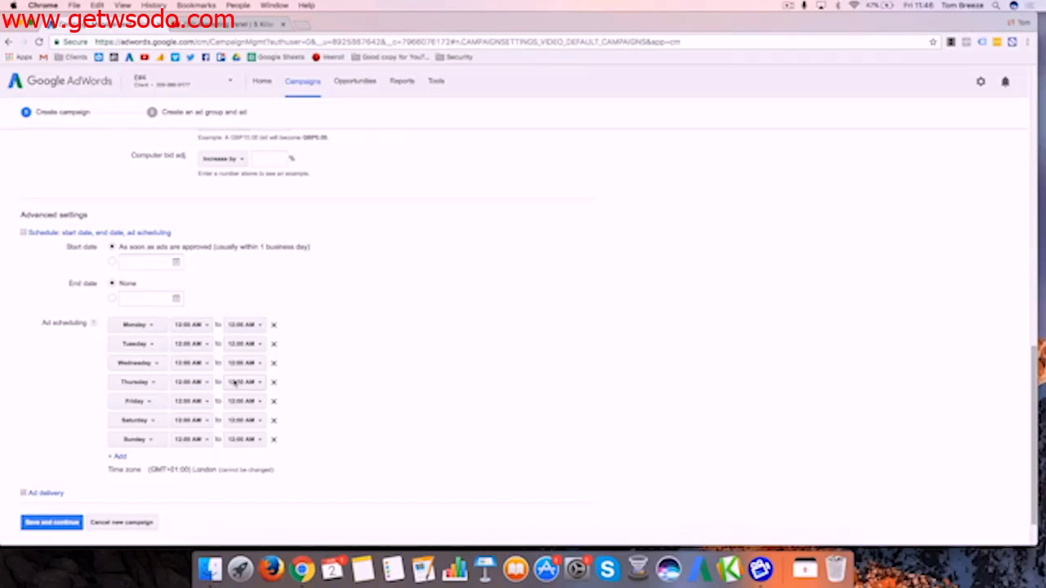
Expand the ad delivery settings and cap the frequency at 3 impressions per day for this campaign.
scroll(297, 377, "down", 1)
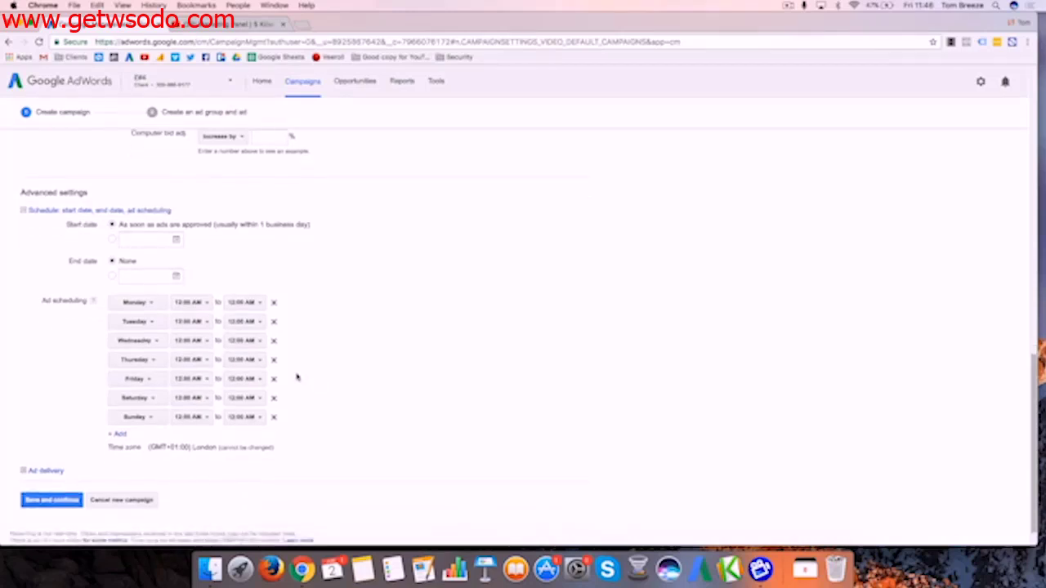
scroll(296, 377, "down", 1)
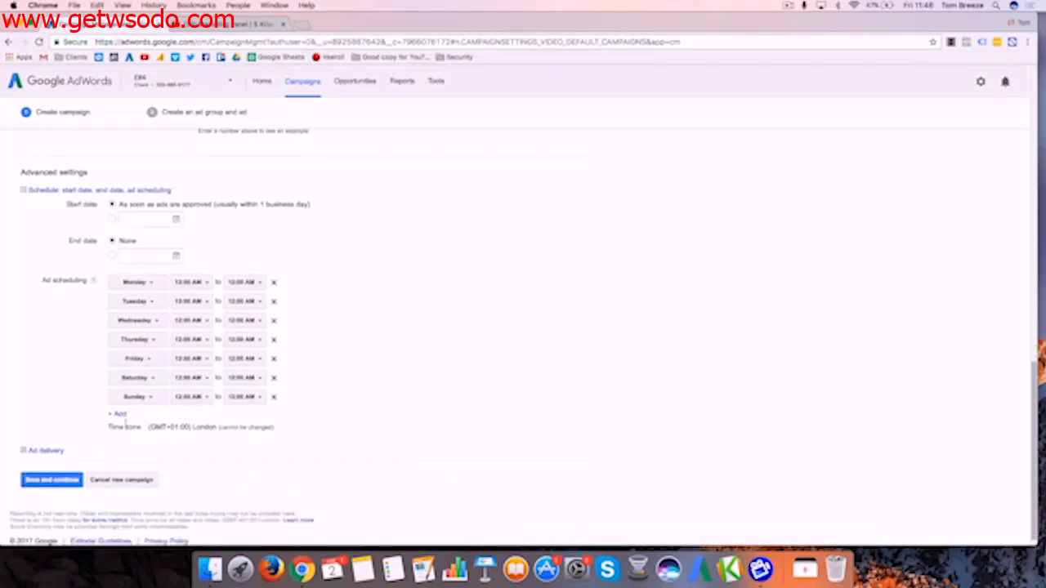
left_click(49, 454)
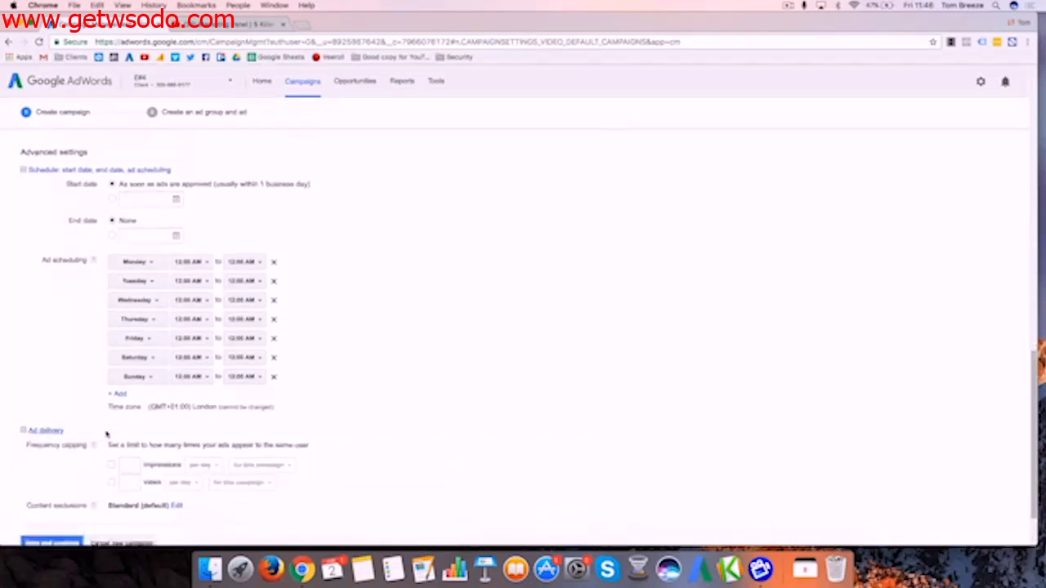
scroll(106, 435, "down", 2)
scroll(107, 435, "down", 2)
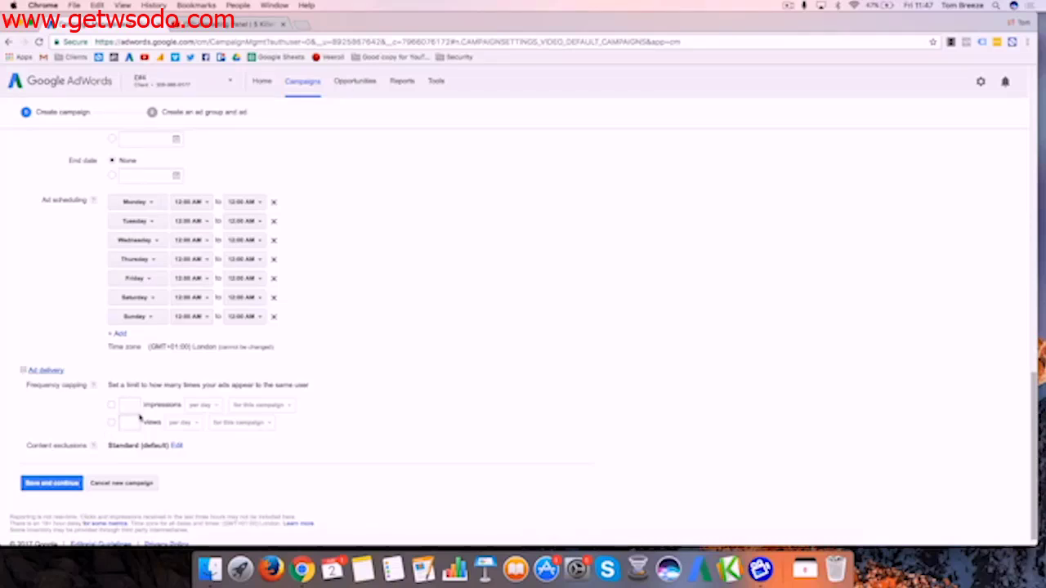
left_click(111, 405)
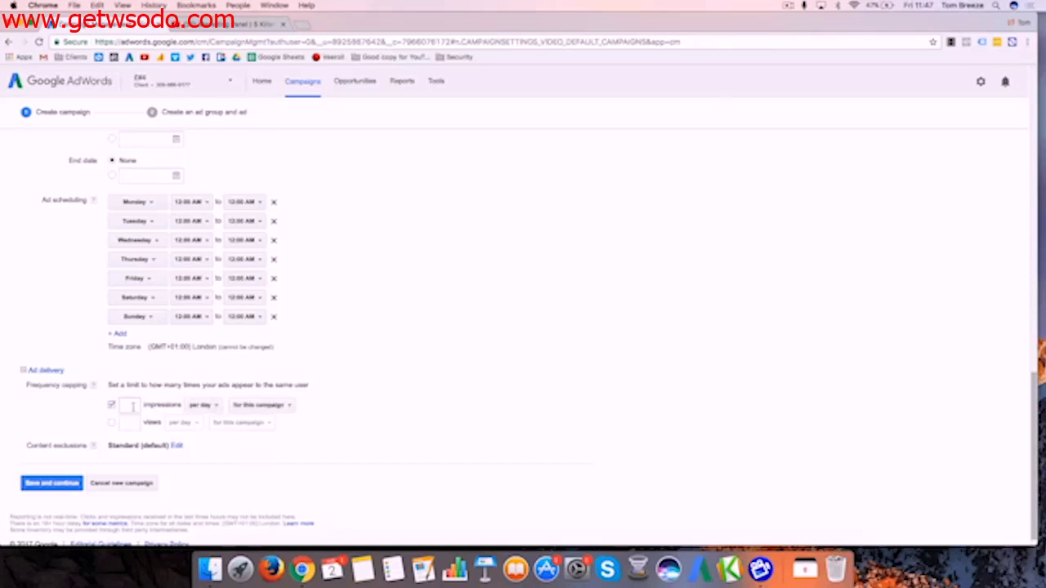
left_click(133, 406)
type("3")
scroll(394, 401, "down", 1)
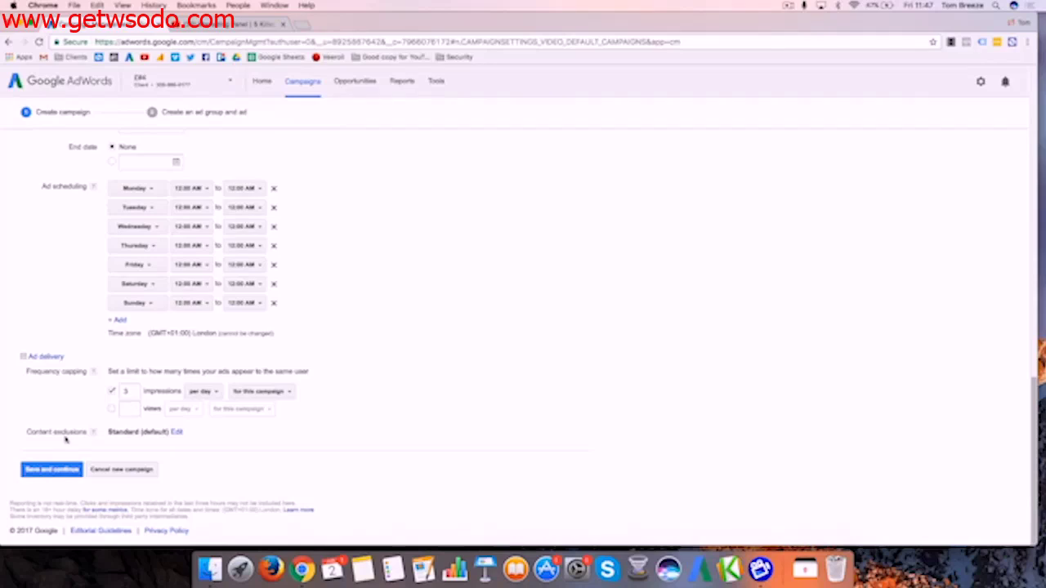
Examine the content exclusions options, including the sensitive subject and content type exclusions, and close them without saving changes.
left_click(175, 434)
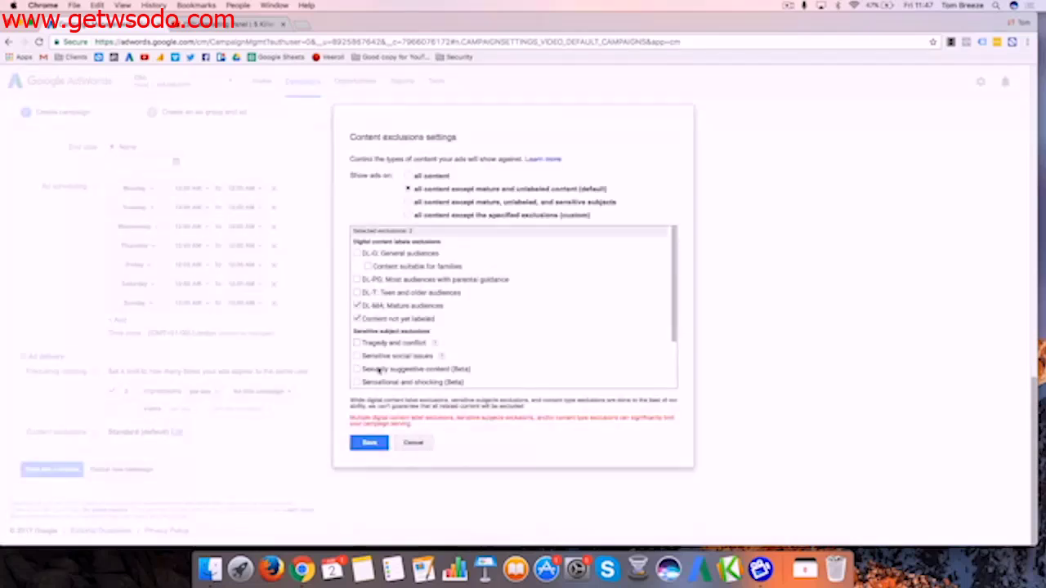
scroll(400, 359, "down", 3)
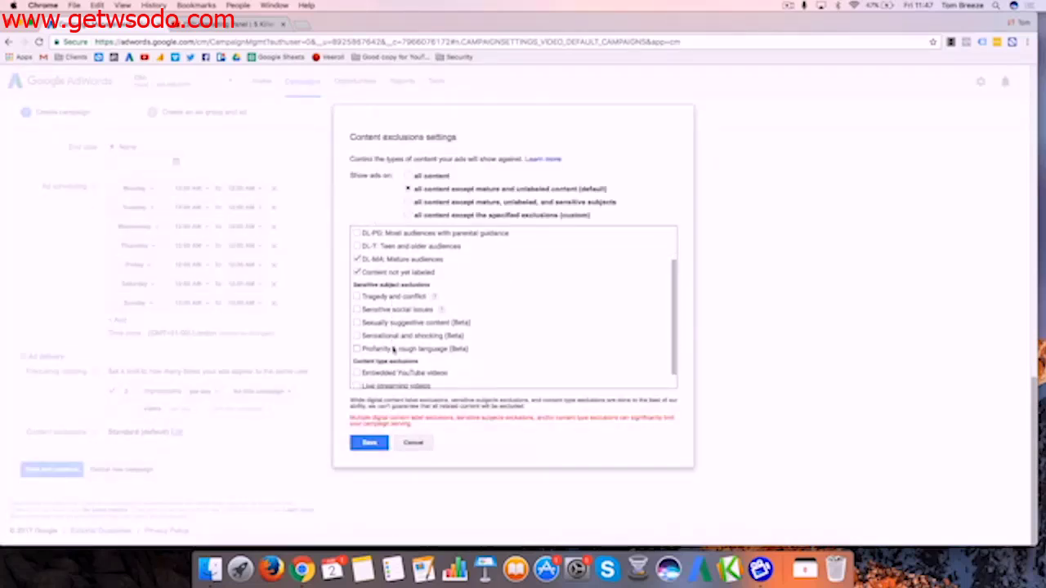
left_click(413, 443)
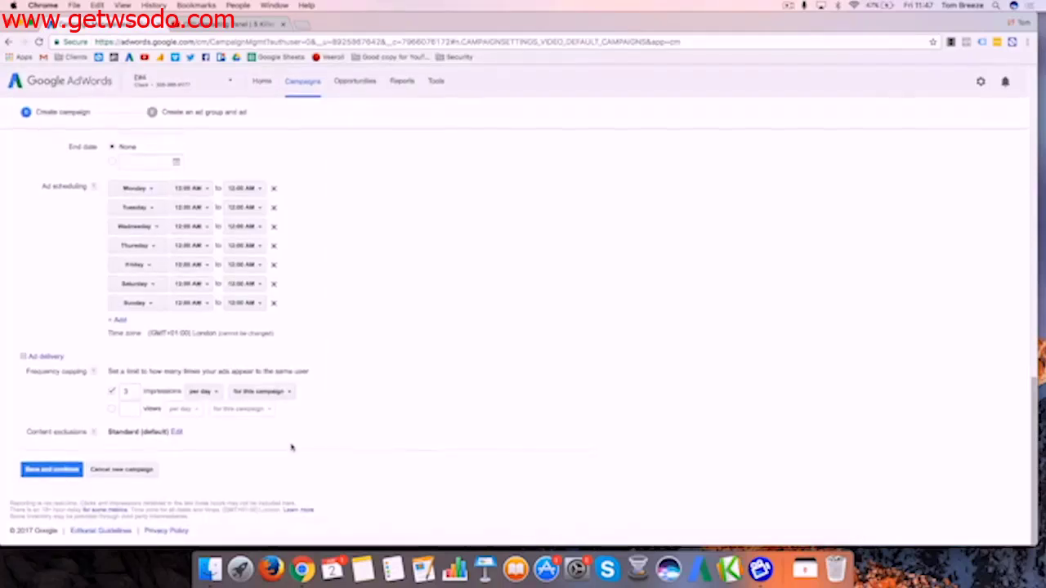
Save the campaign settings, continue to the ad group and name it "How to advertise on YouTube".
left_click(54, 471)
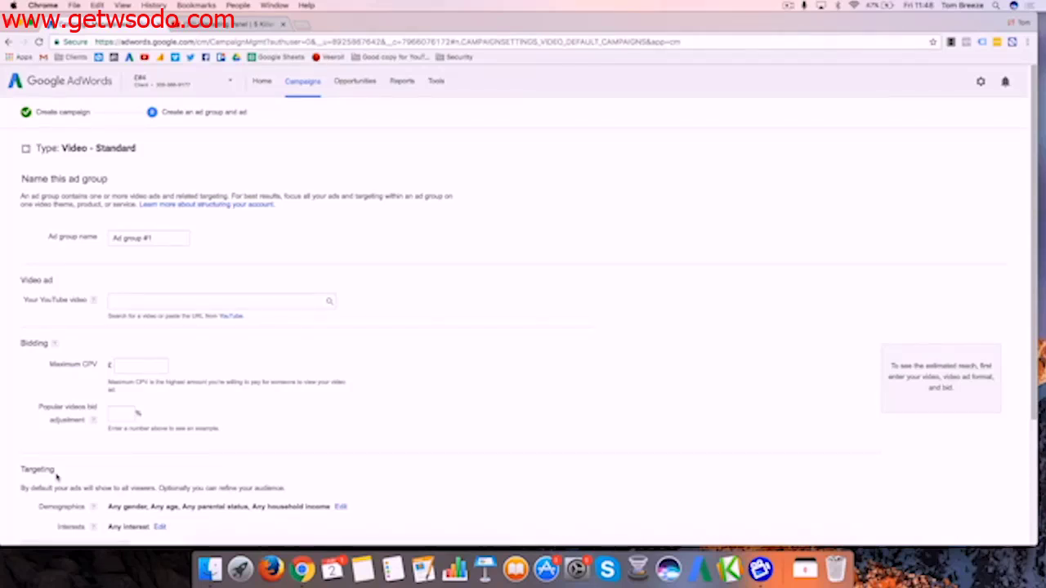
left_click(137, 241)
left_click(145, 238)
key("super+a")
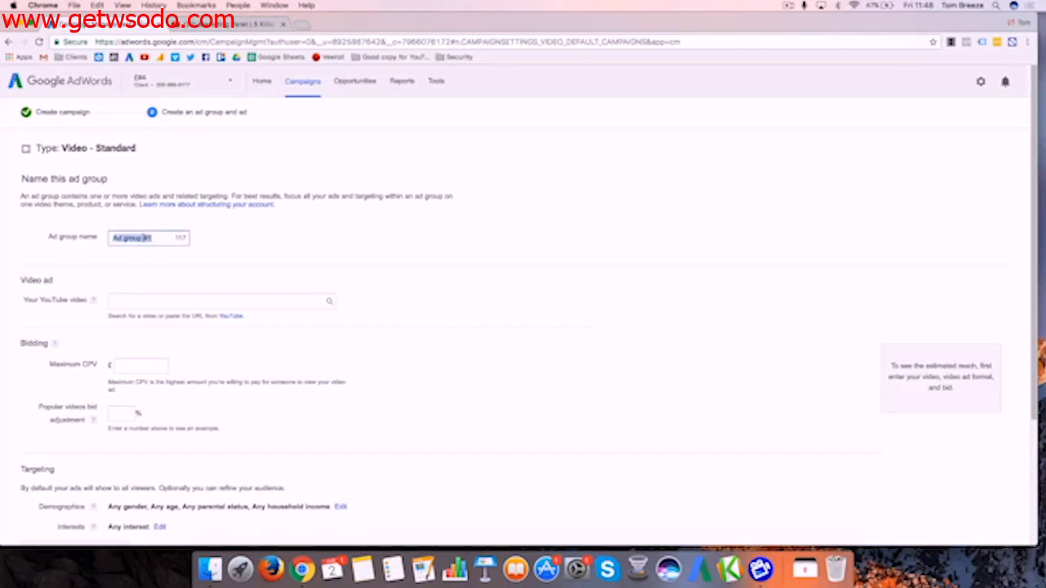
type("How to ")
type("advertise on")
type(" YouTube")
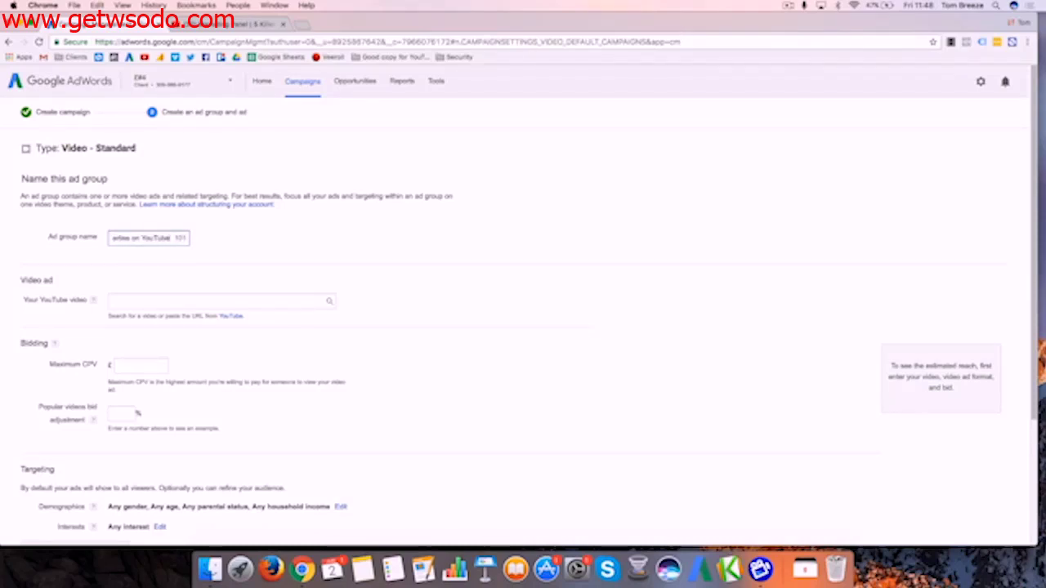
Copy the full ad group name to the clipboard.
triple_click(135, 238)
key("super+c")
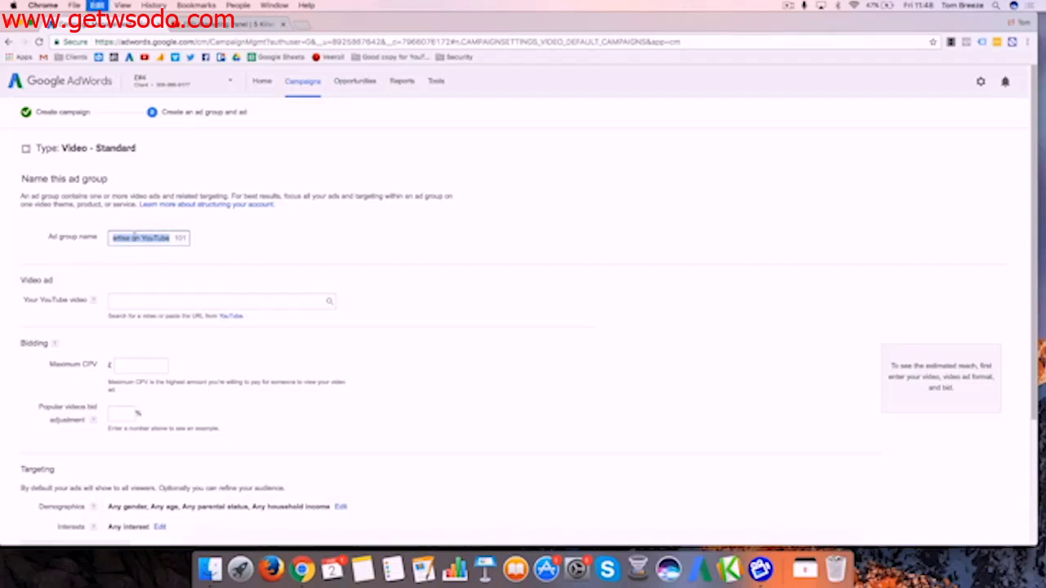
left_click(296, 252)
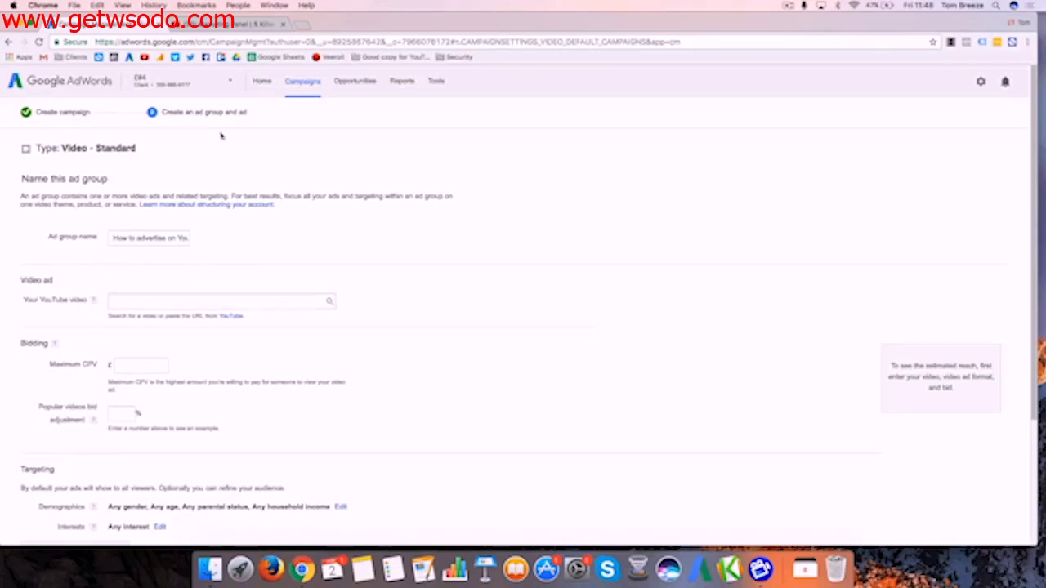
Copy the URL of the YouTube video "Marketing Panel | 5 Killer Traffic Campaigns to Swipe and Deploy in Your Business" and add it as the ad's video.
left_click(249, 24)
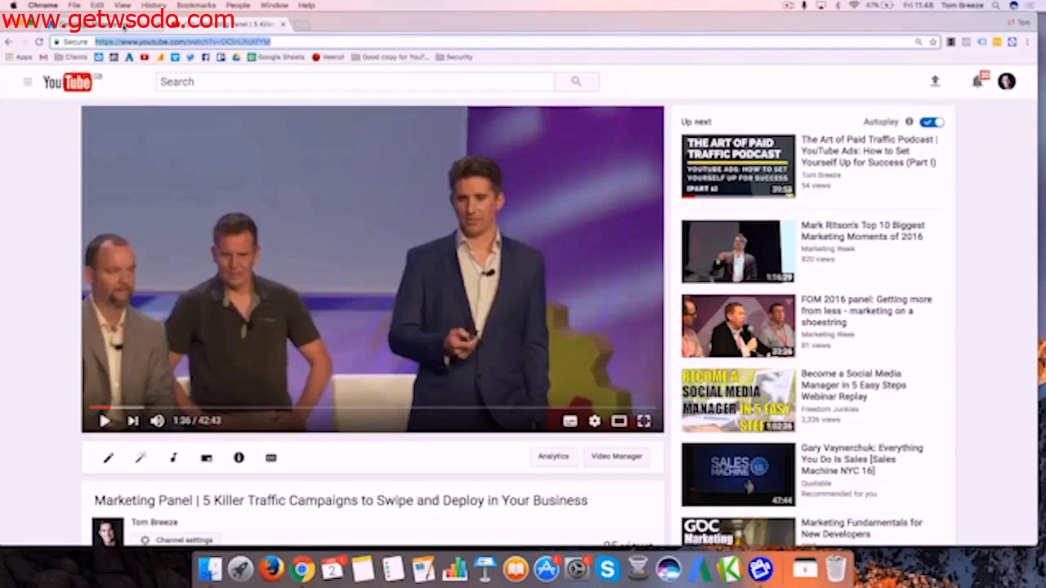
left_click(130, 24)
left_click(161, 302)
key("super+v")
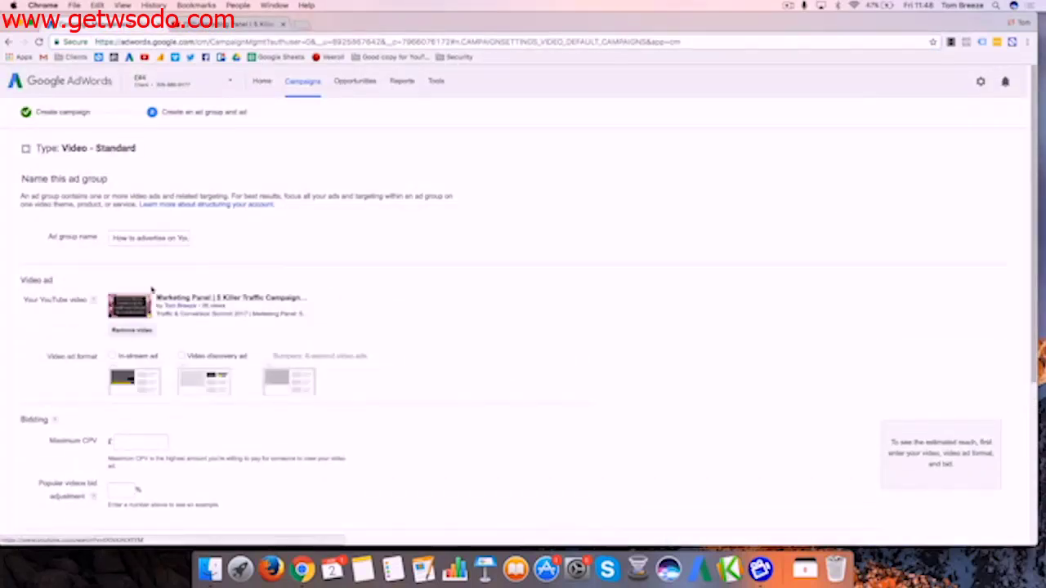
Compare the in-stream and video discovery ad formats by viewing the fields and preview of each.
left_click(181, 356)
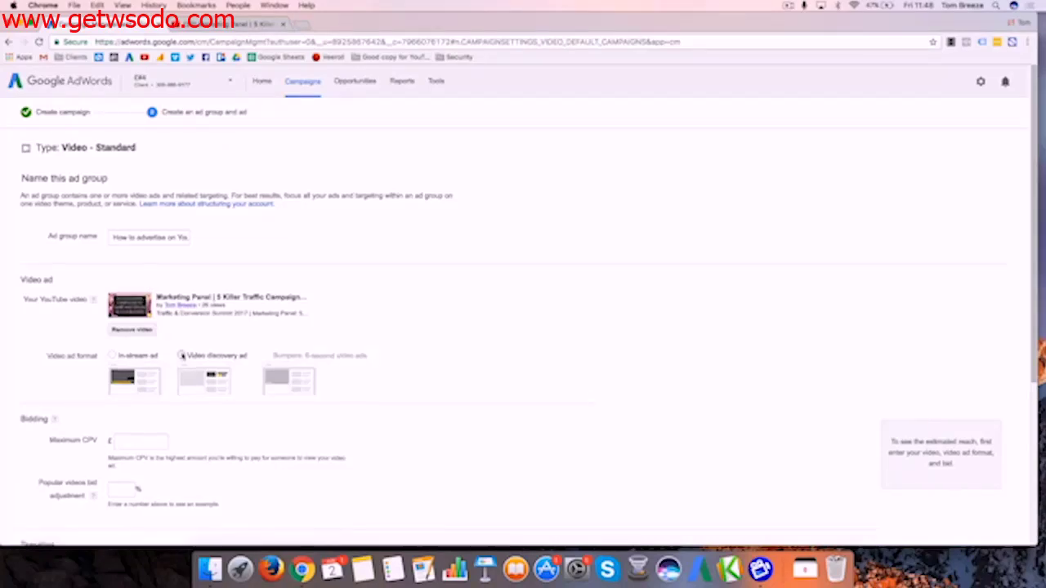
scroll(181, 356, "down", 1)
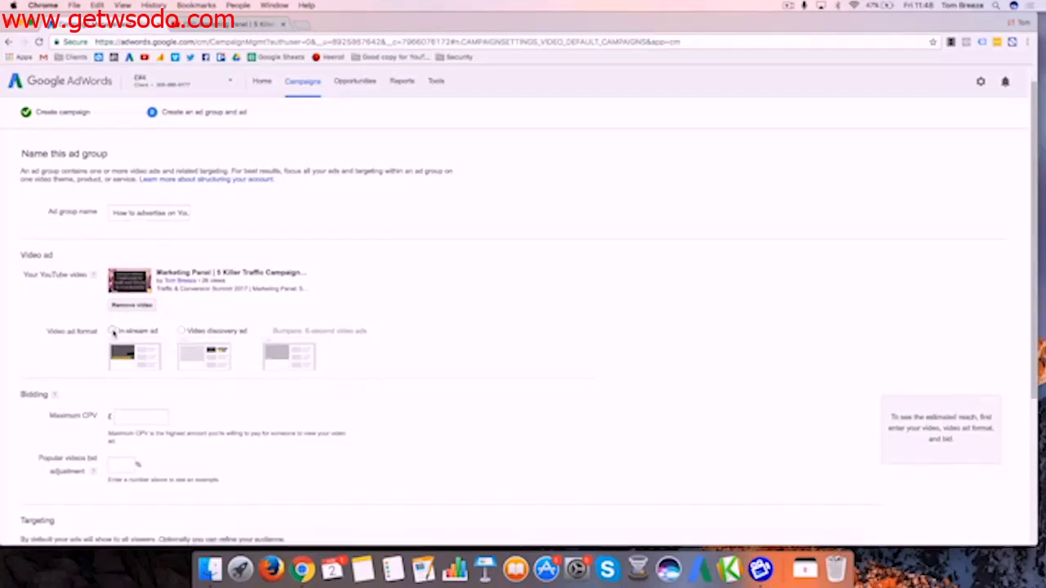
left_click(113, 331)
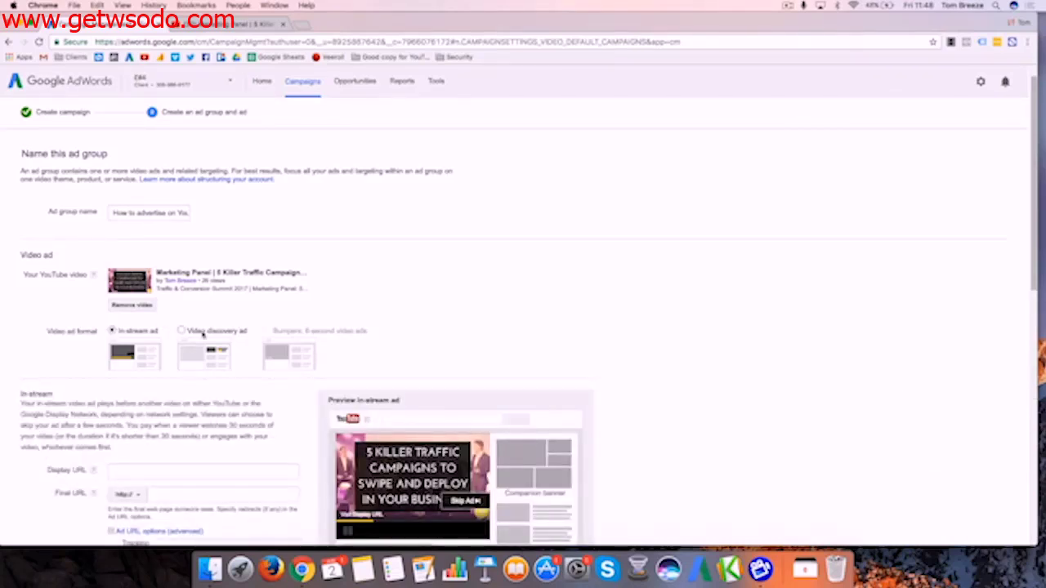
left_click(202, 332)
scroll(355, 365, "down", 3)
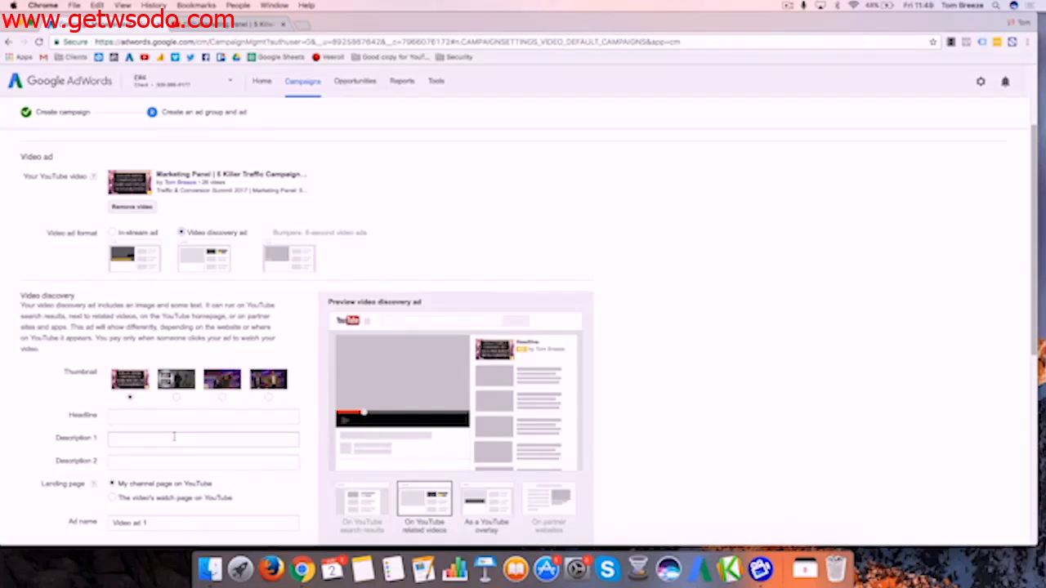
scroll(173, 437, "down", 2)
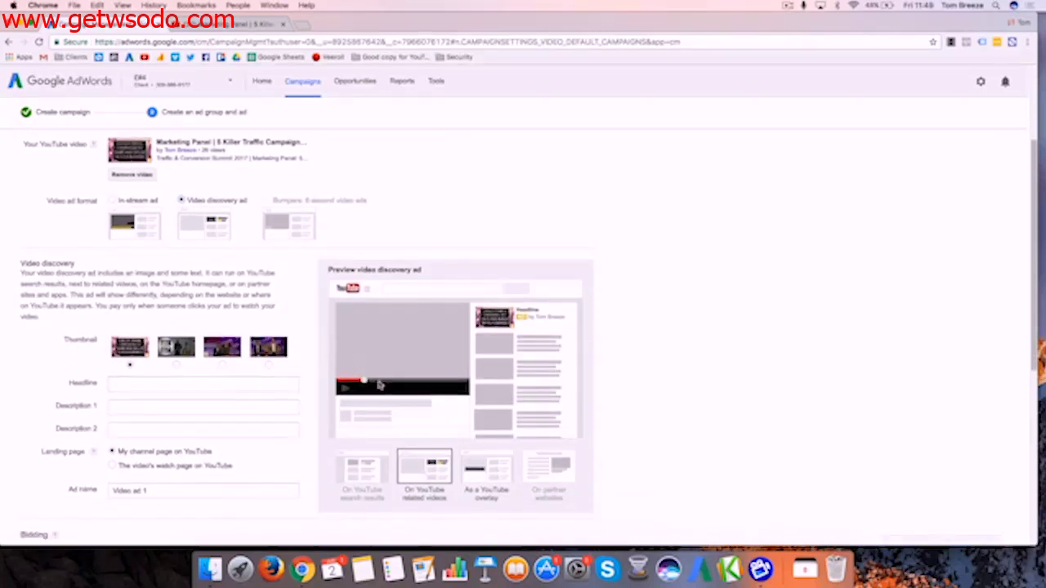
scroll(236, 320, "up", 1)
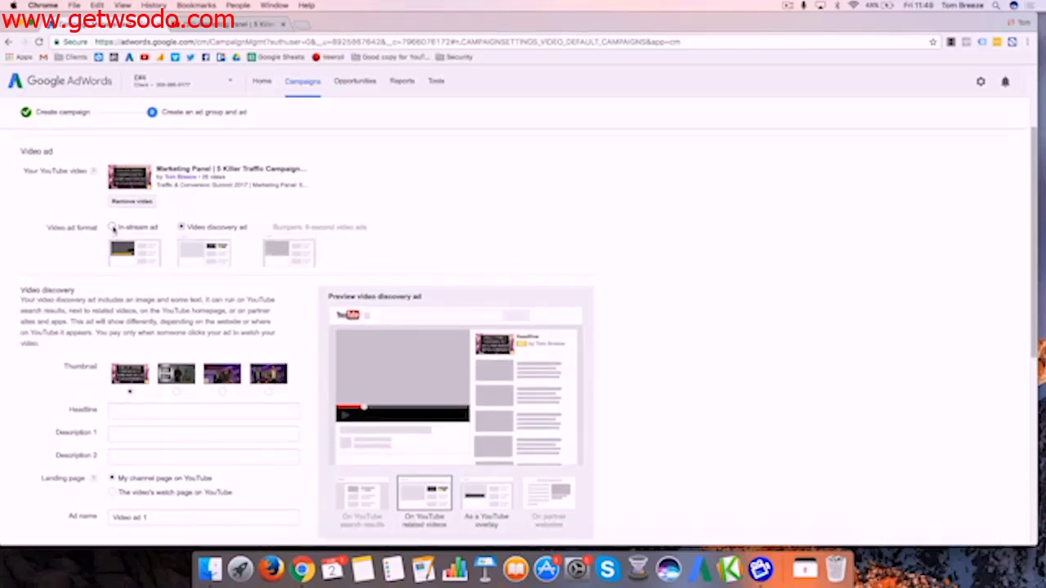
Choose the in-stream ad format and enter viewability.co.uk as both the display URL and the final URL.
left_click(113, 229)
scroll(165, 347, "down", 2)
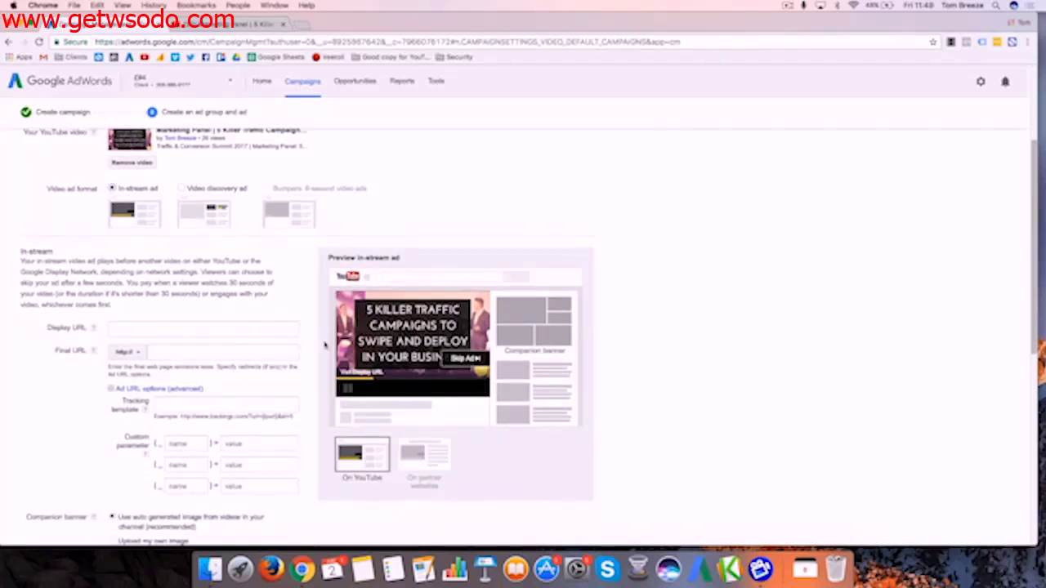
left_click(132, 328)
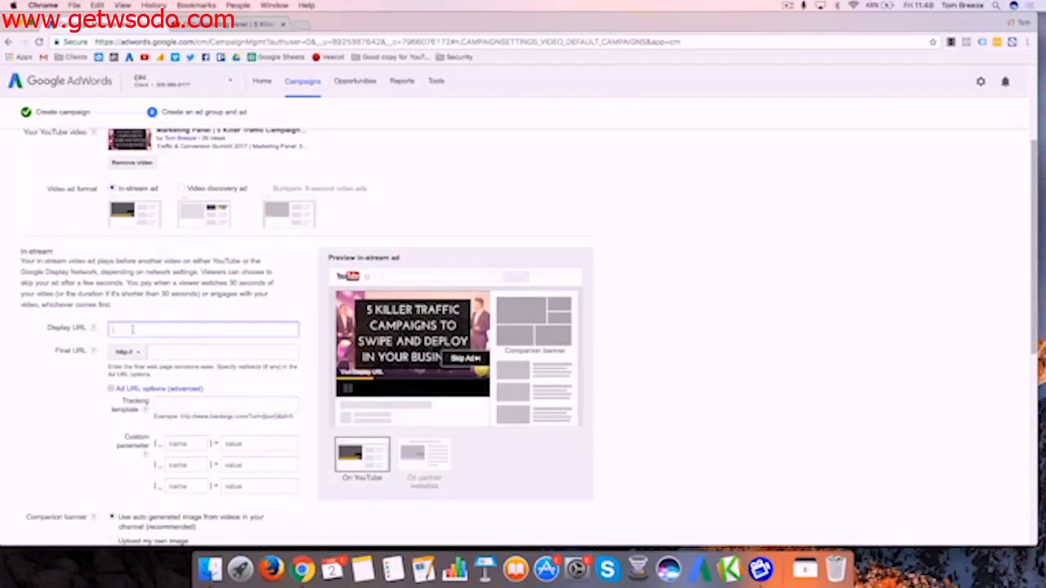
type("getwsodo")
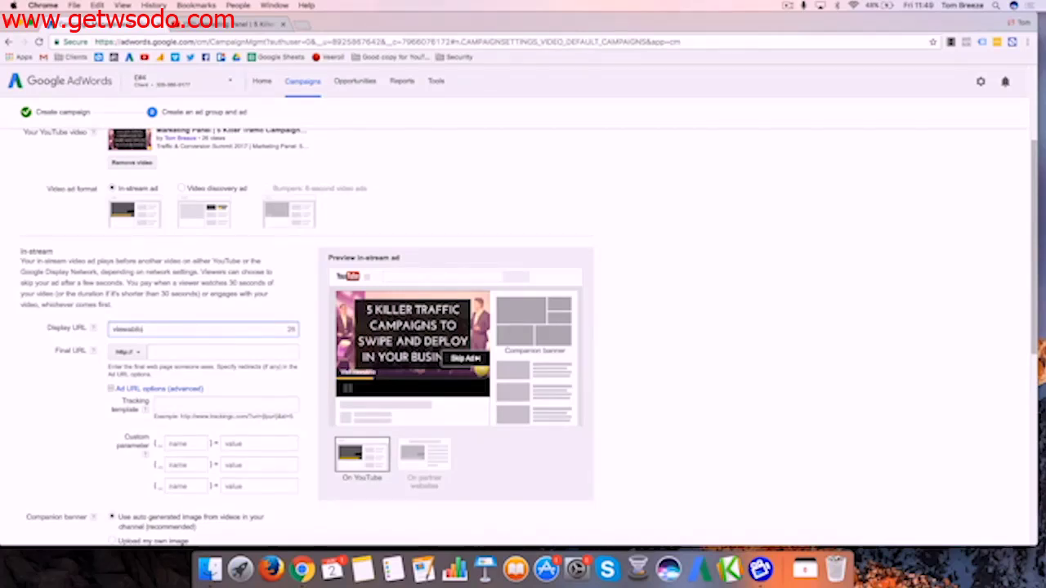
type("ity.co.uk")
key("Tab")
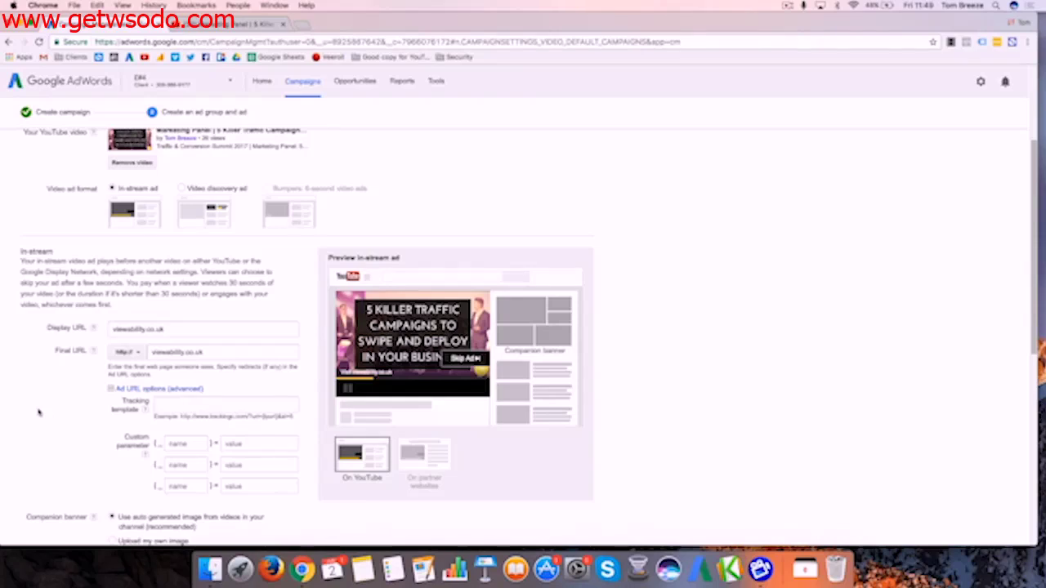
scroll(97, 421, "down", 1)
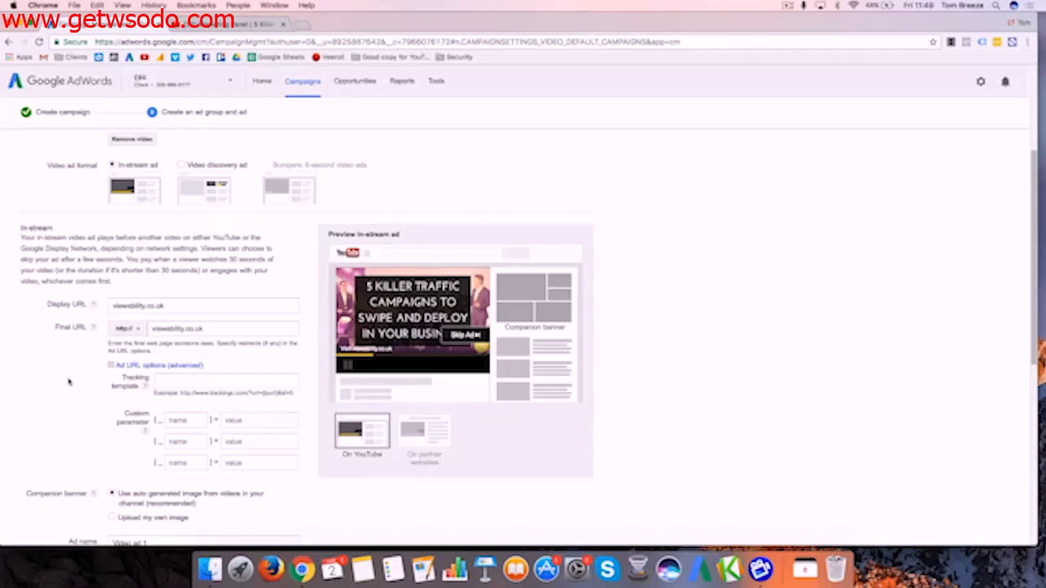
scroll(69, 382, "down", 1)
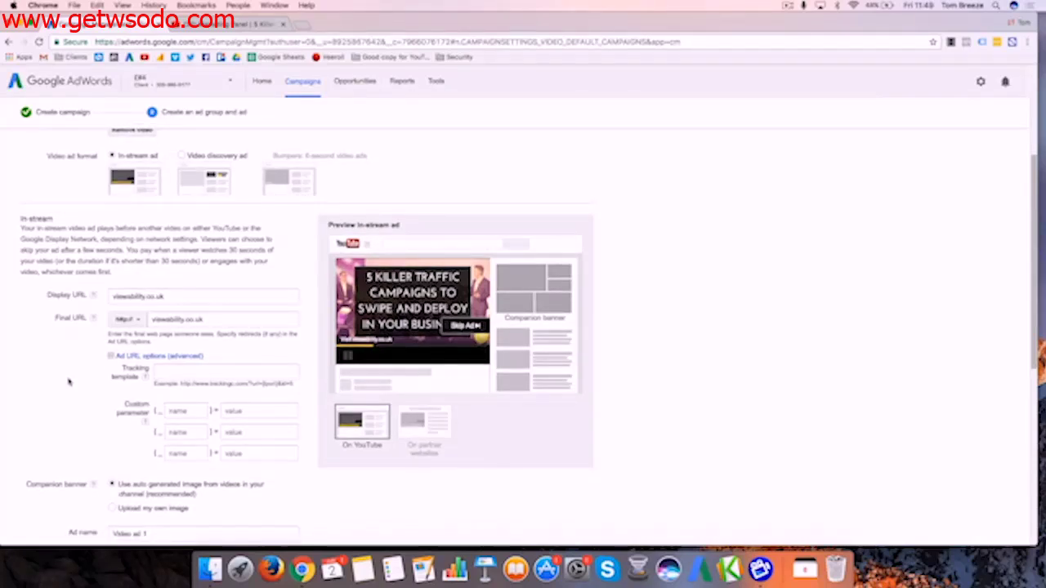
scroll(69, 382, "down", 1)
scroll(68, 382, "down", 1)
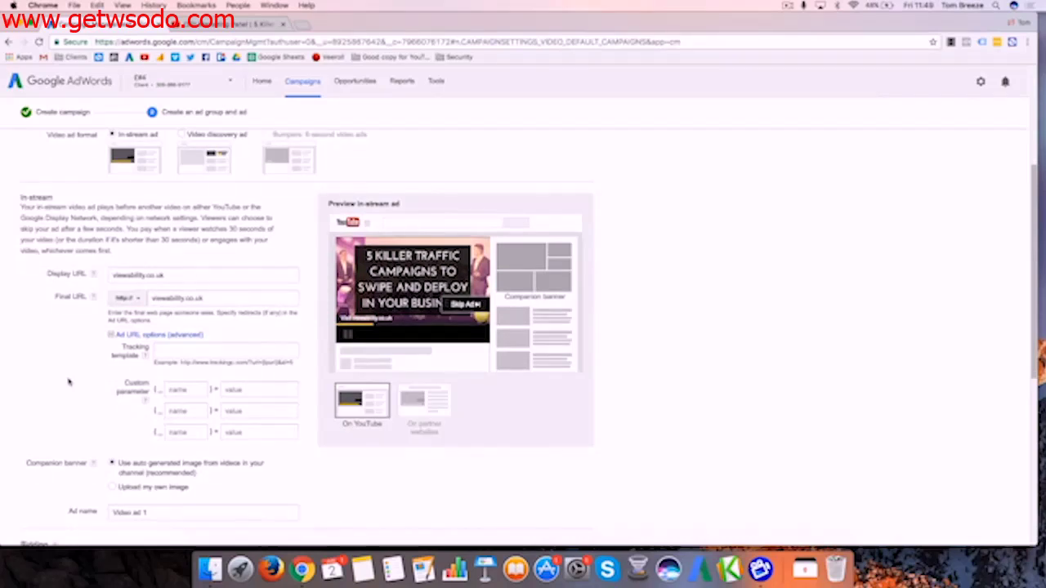
Set the companion banner to use an uploaded image of your own instead of the auto-generated one.
scroll(69, 382, "down", 1)
scroll(68, 382, "down", 1)
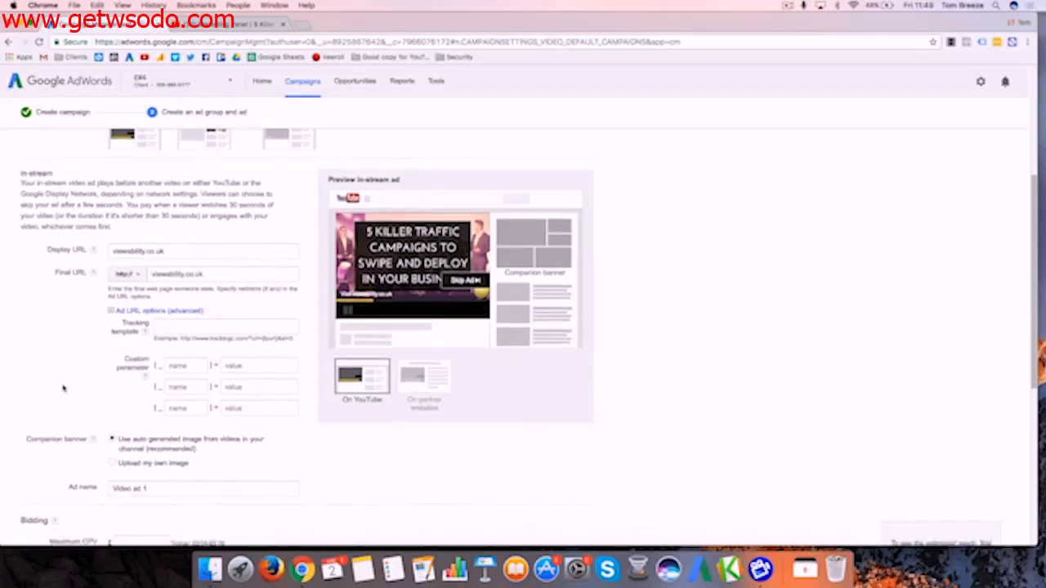
scroll(63, 389, "down", 5)
scroll(112, 305, "up", 3)
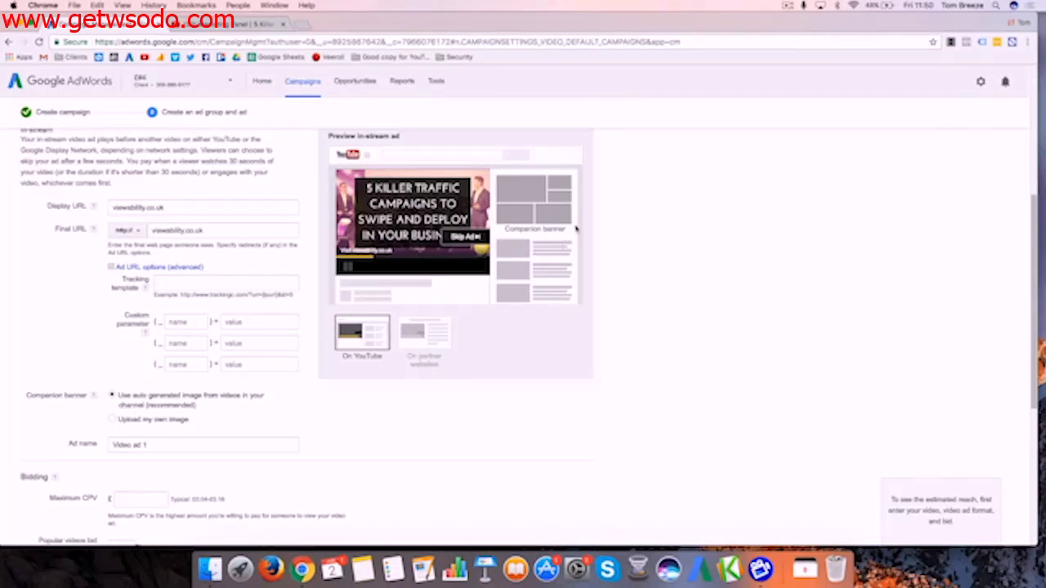
left_click(131, 421)
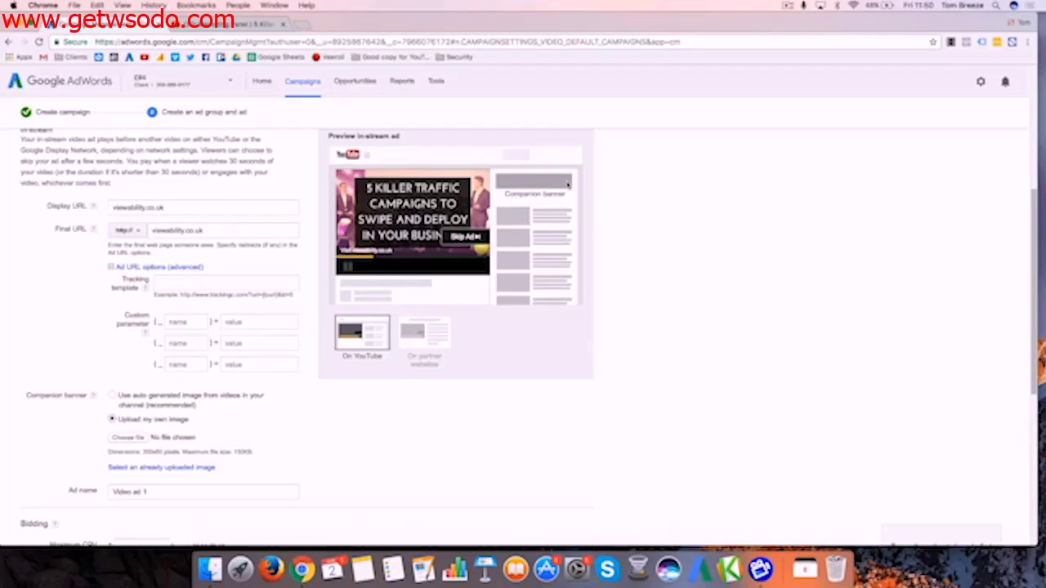
Replace the default ad name with "Traffic Panel".
scroll(171, 359, "down", 4)
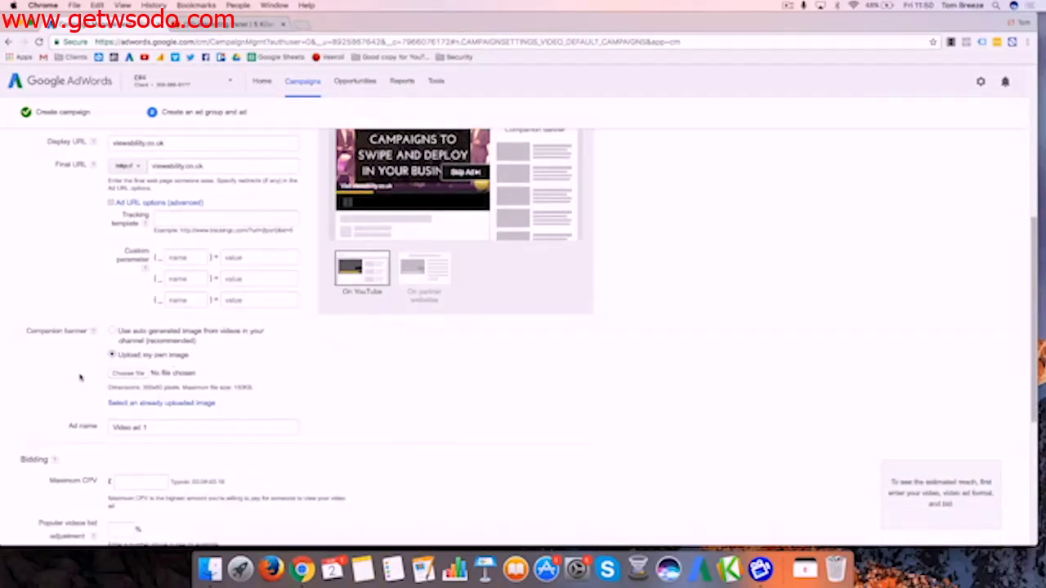
scroll(80, 378, "down", 1)
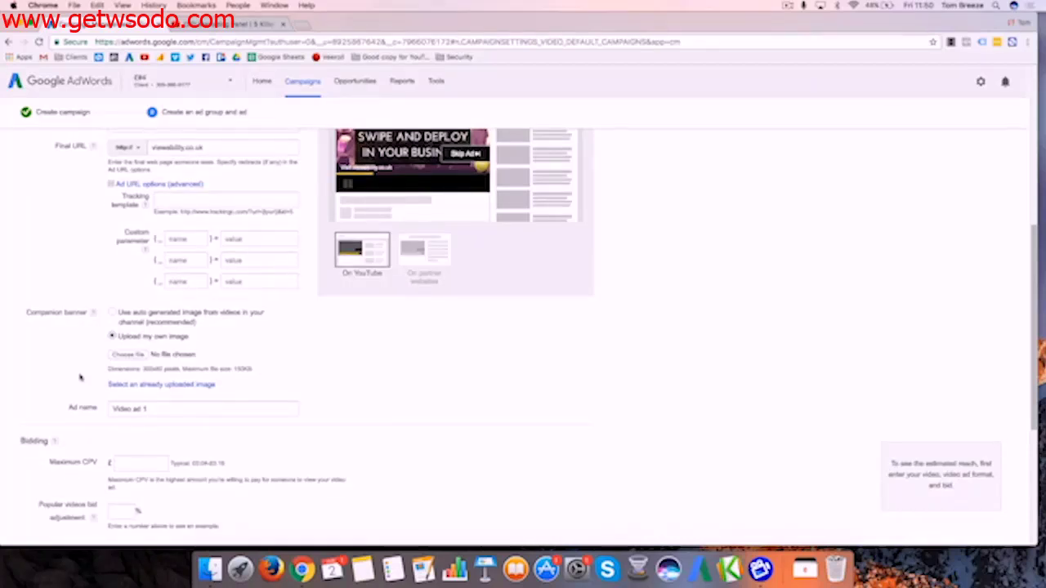
scroll(80, 378, "down", 2)
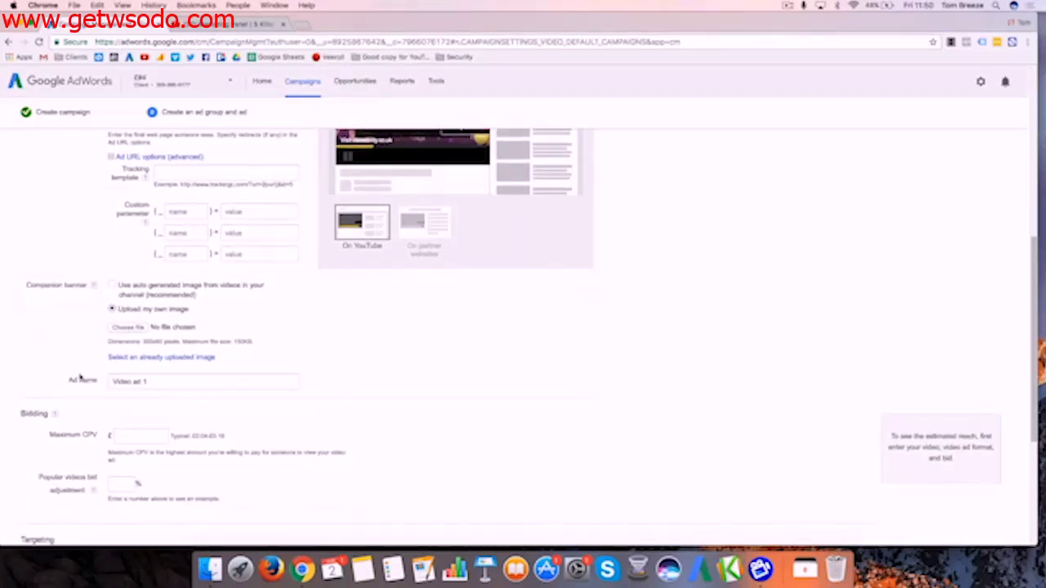
scroll(80, 376, "down", 1)
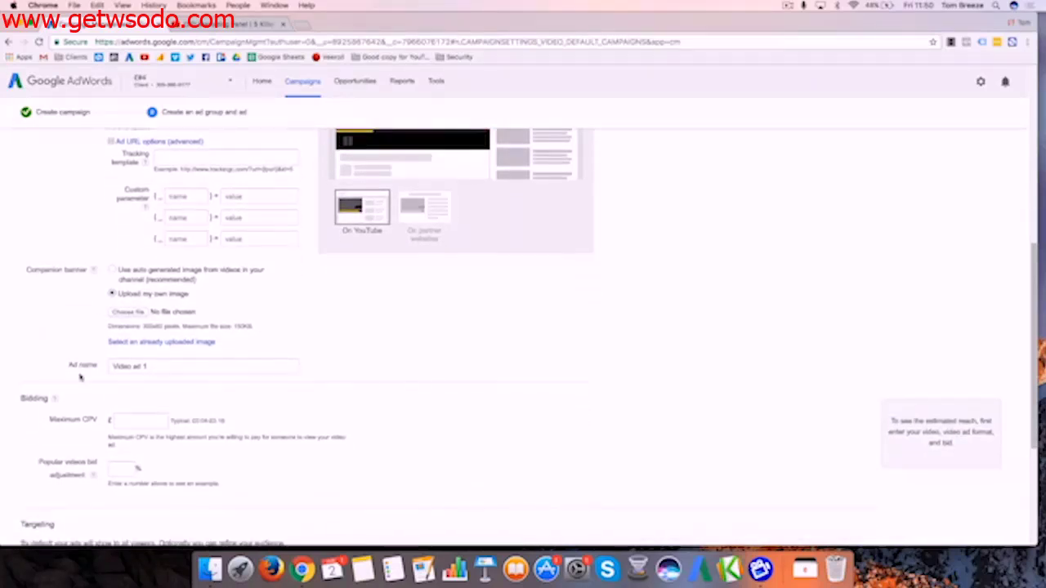
triple_click(152, 366)
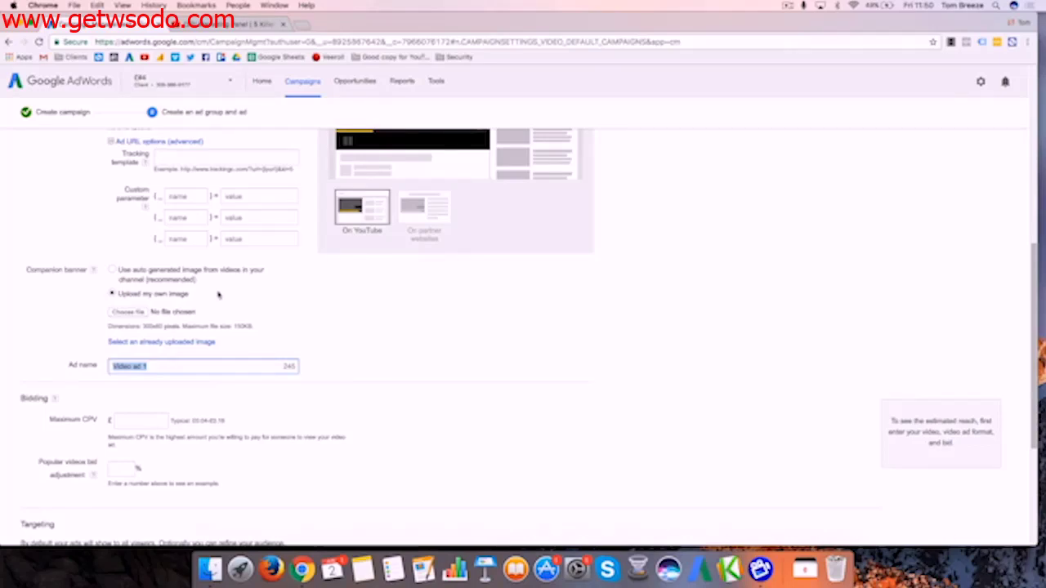
scroll(245, 294, "up", 3)
scroll(217, 291, "down", 1)
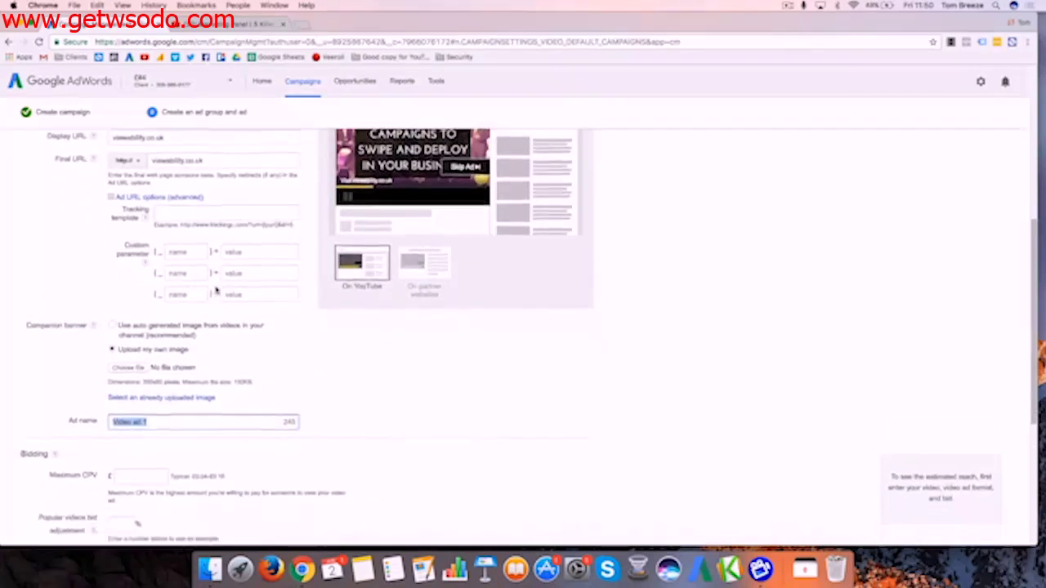
type("Thaffic Panel")
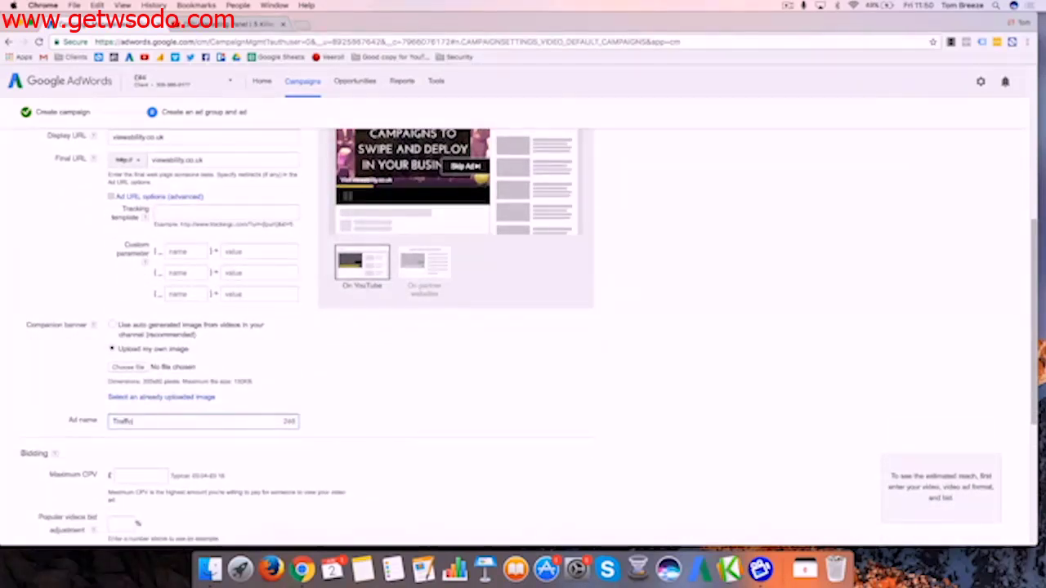
type("el")
Copy the ad group name and append it in parentheses to the ad name as "(How to advertise on YouTube)".
scroll(151, 246, "up", 10)
double_click(152, 238)
triple_click(151, 238)
scroll(291, 239, "down", 4)
scroll(291, 238, "down", 1)
scroll(209, 388, "down", 2)
left_click(175, 459)
type("How to advertise on YouTube")
type(")")
left_click(312, 460)
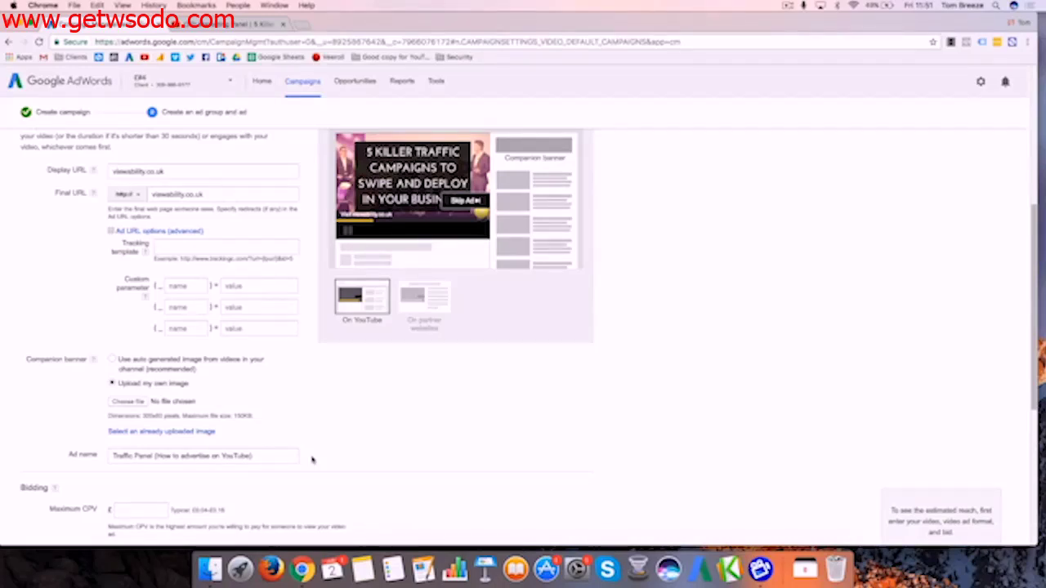
Set the ad group's maximum CPV bid to £0.06.
scroll(367, 444, "down", 5)
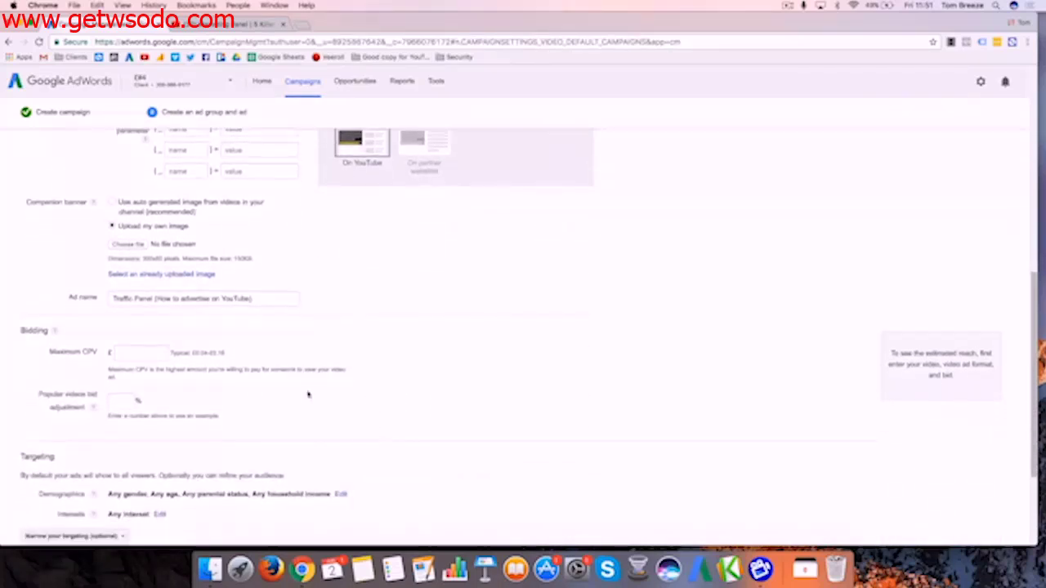
left_click(139, 353)
scroll(29, 319, "down", 1)
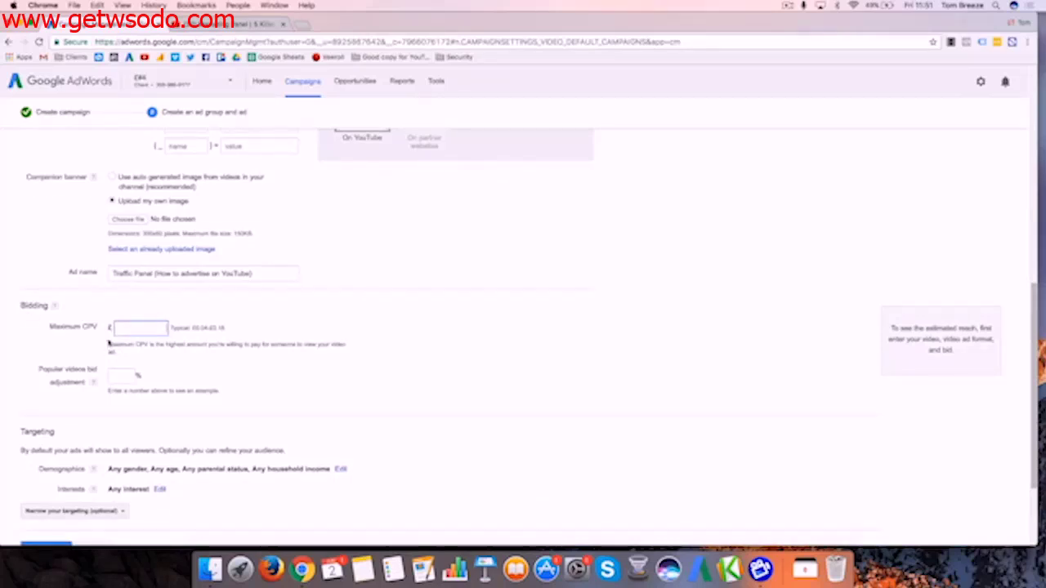
type("0.00")
left_click_drag(146, 332, 207, 332)
type("0.08")
left_click(345, 325)
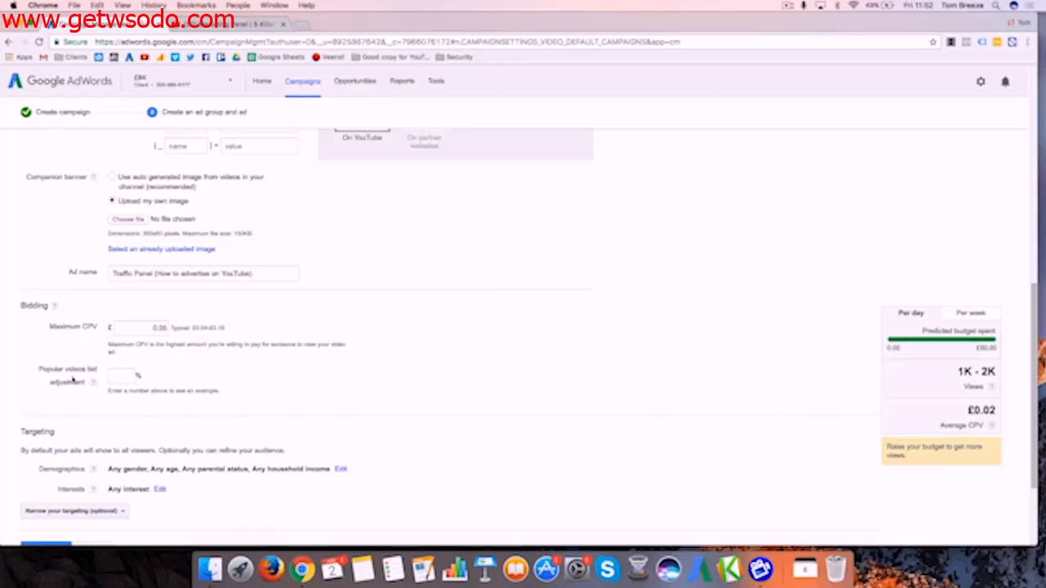
Review the gender, age, parental status and household income options in the demographic targeting and keep them all selected.
scroll(71, 380, "down", 1)
scroll(71, 381, "down", 1)
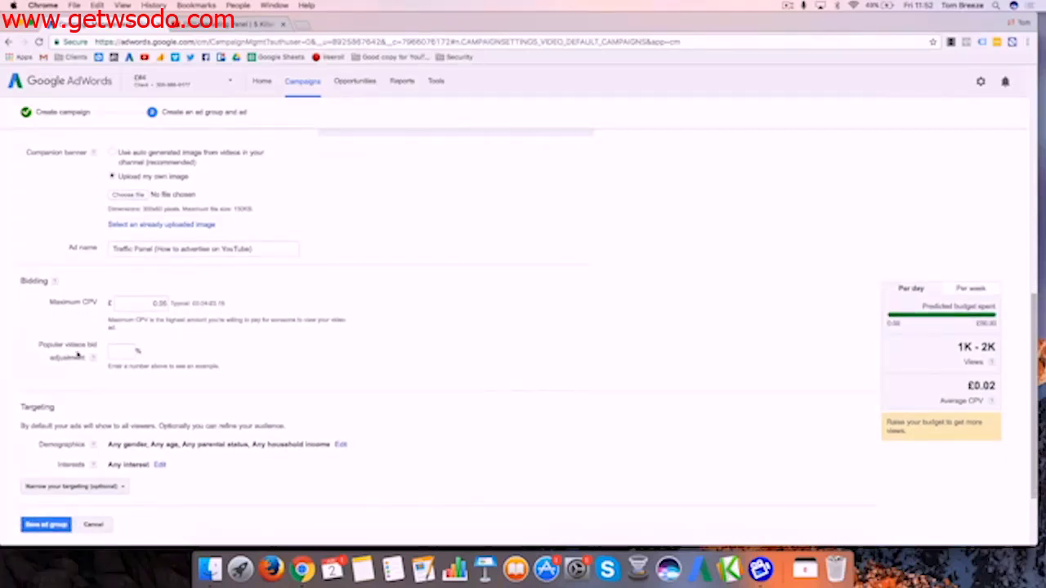
scroll(233, 369, "down", 3)
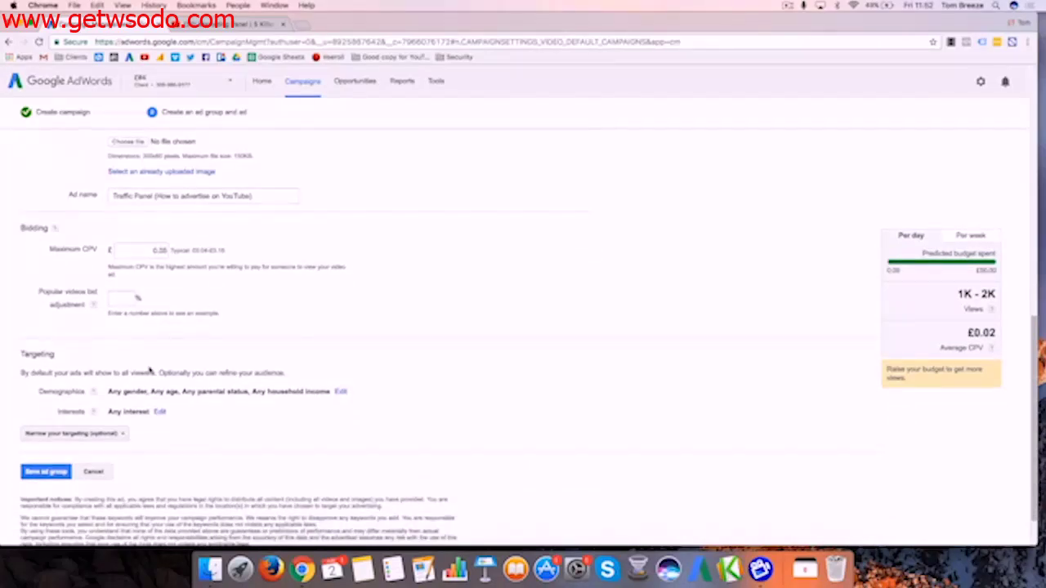
scroll(152, 368, "down", 2)
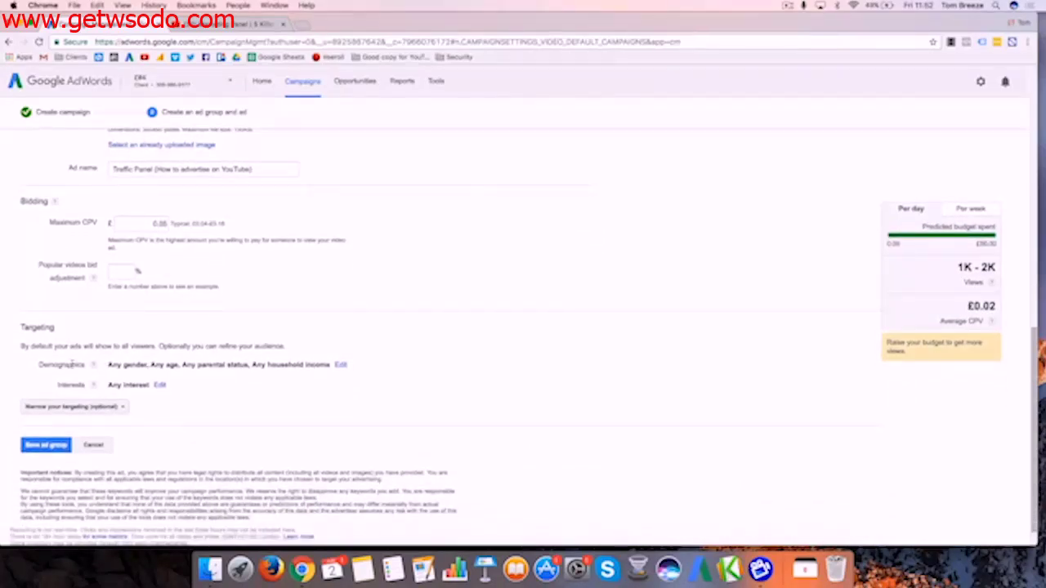
left_click(339, 367)
scroll(194, 390, "down", 3)
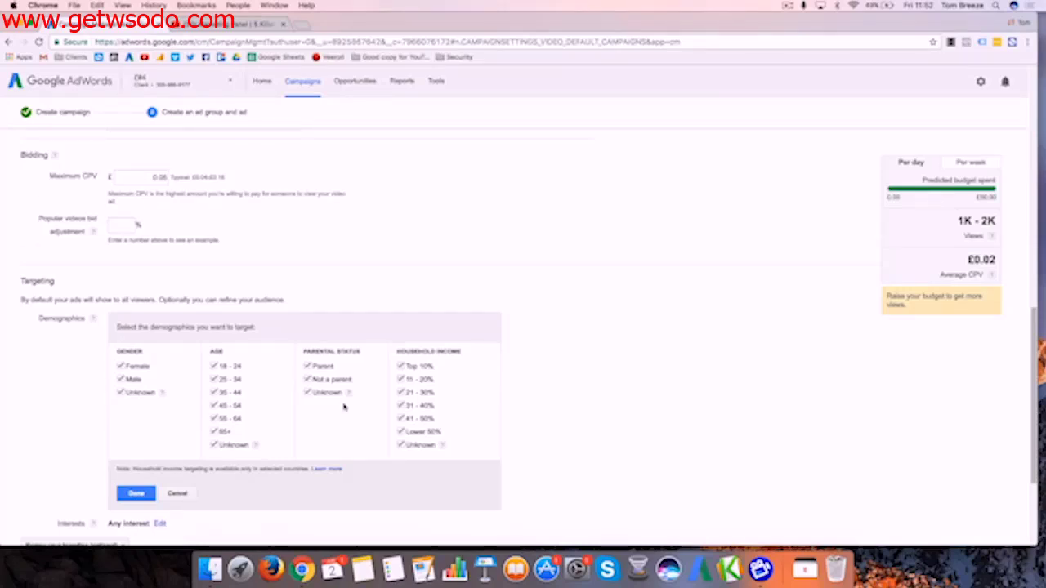
scroll(343, 407, "down", 1)
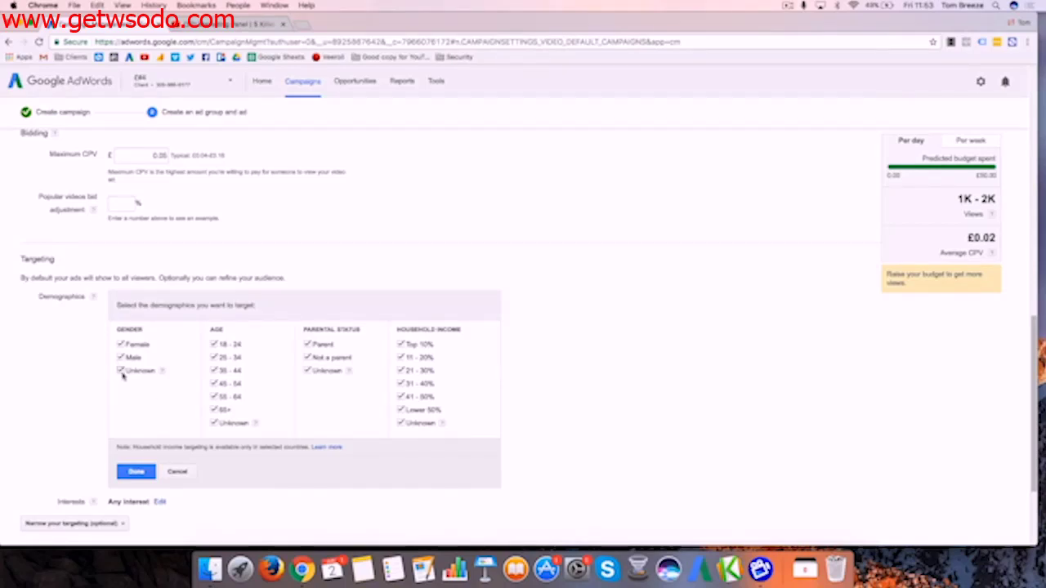
left_click(135, 472)
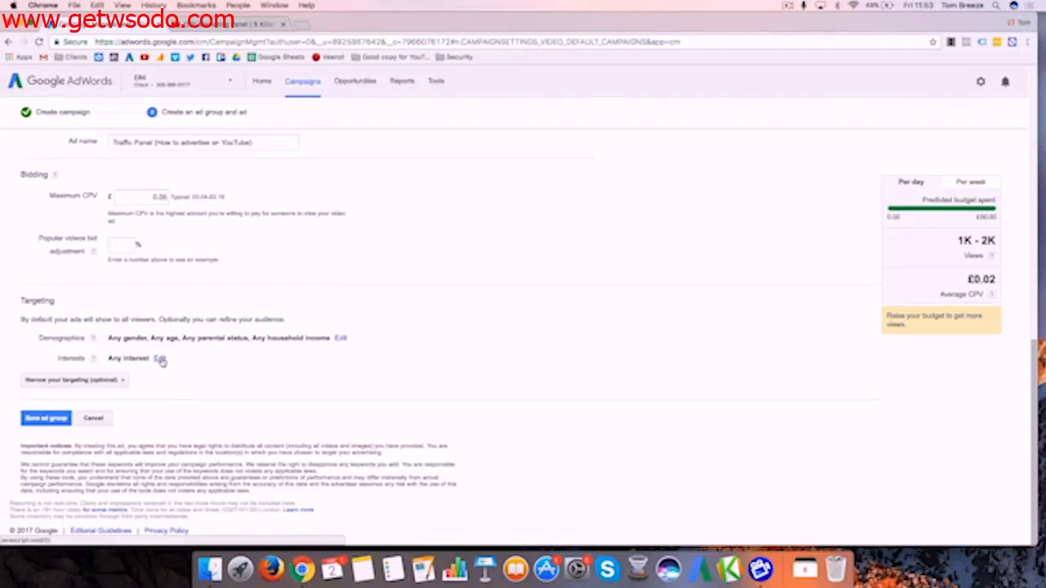
Examine the interest audience types and the affinity and in-market audience lists, and leave the interest targeting without selecting any.
left_click(160, 360)
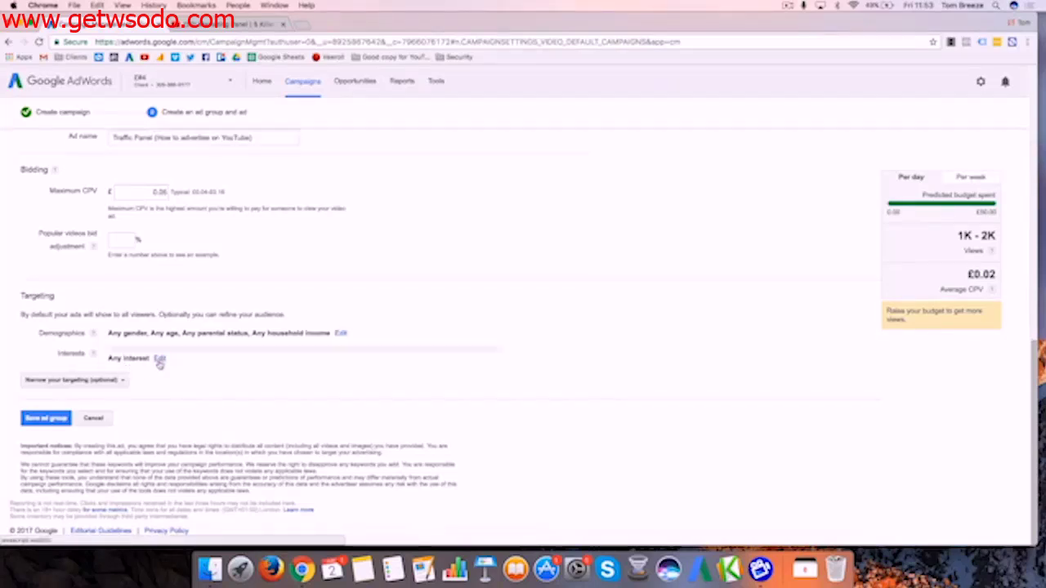
left_click(157, 327)
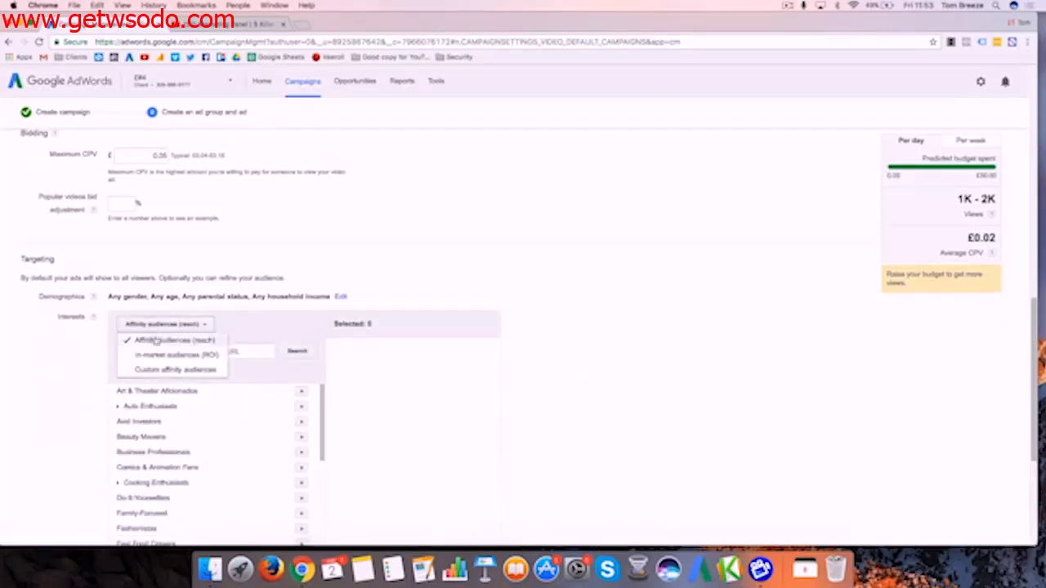
left_click(75, 357)
scroll(74, 357, "down", 1)
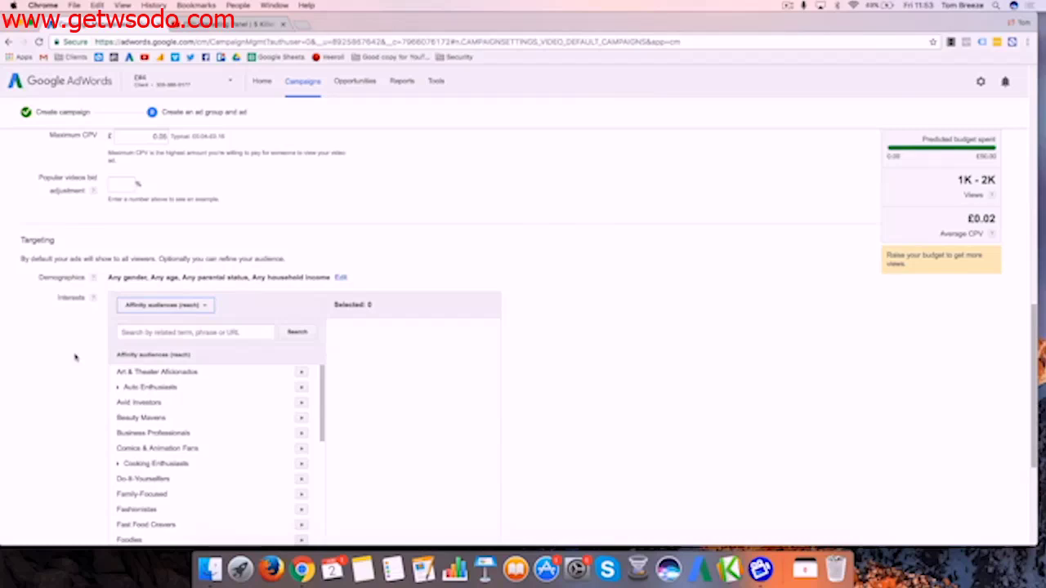
left_click(158, 308)
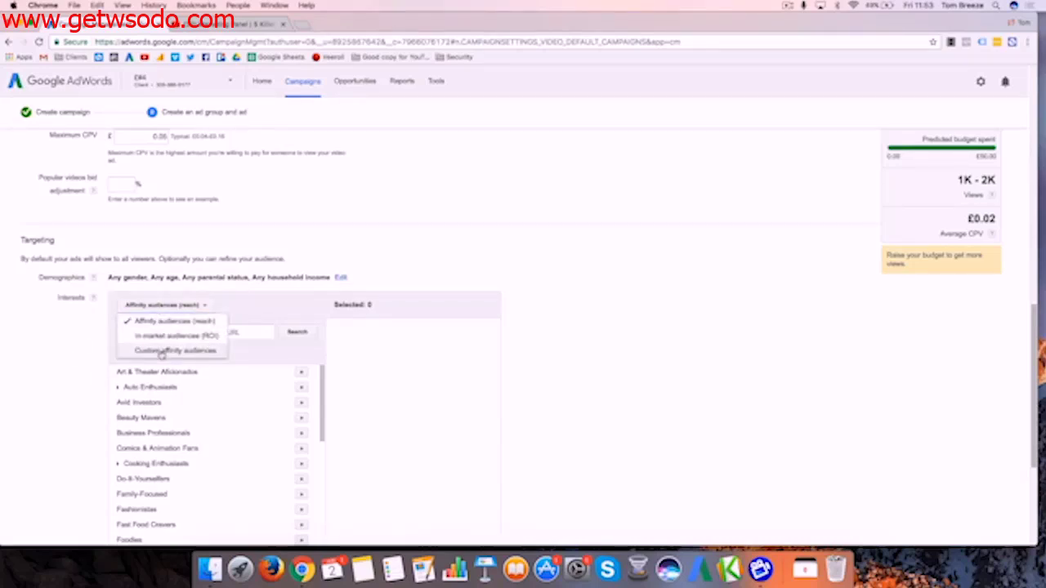
left_click(169, 306)
scroll(90, 348, "down", 3)
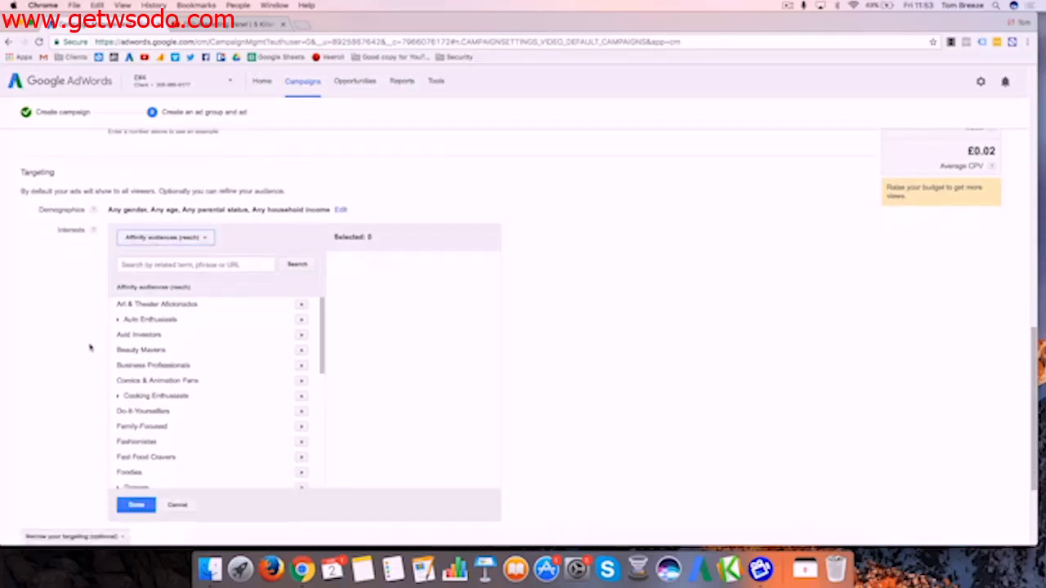
scroll(181, 399, "down", 2)
scroll(180, 400, "up", 2)
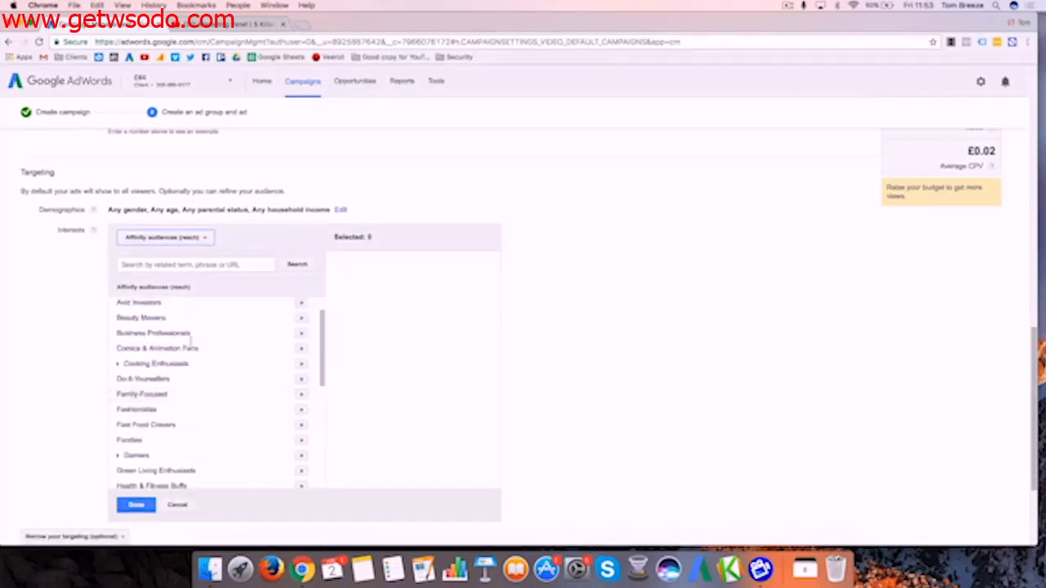
left_click(197, 238)
left_click(196, 268)
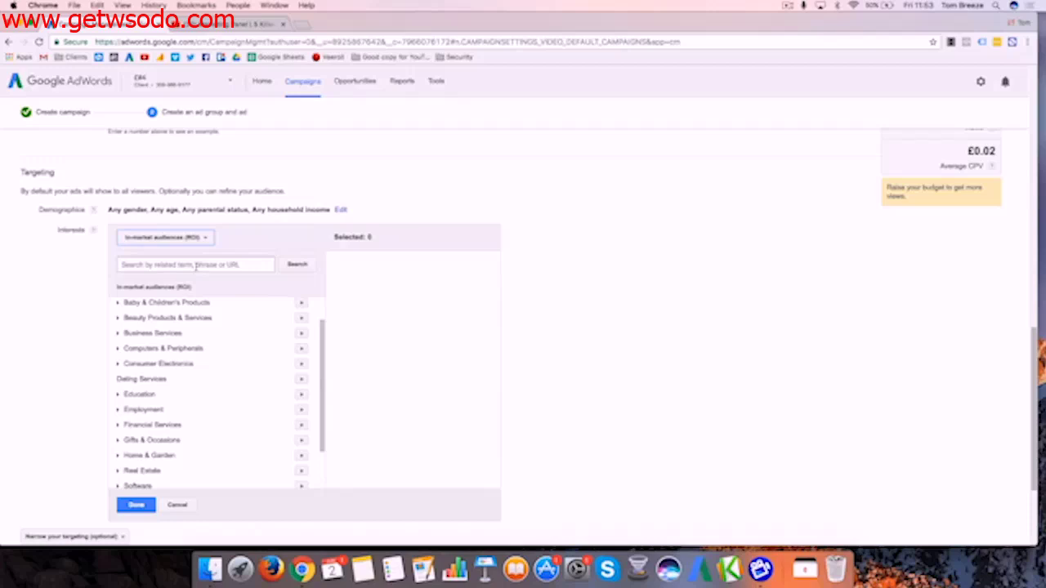
left_click(178, 506)
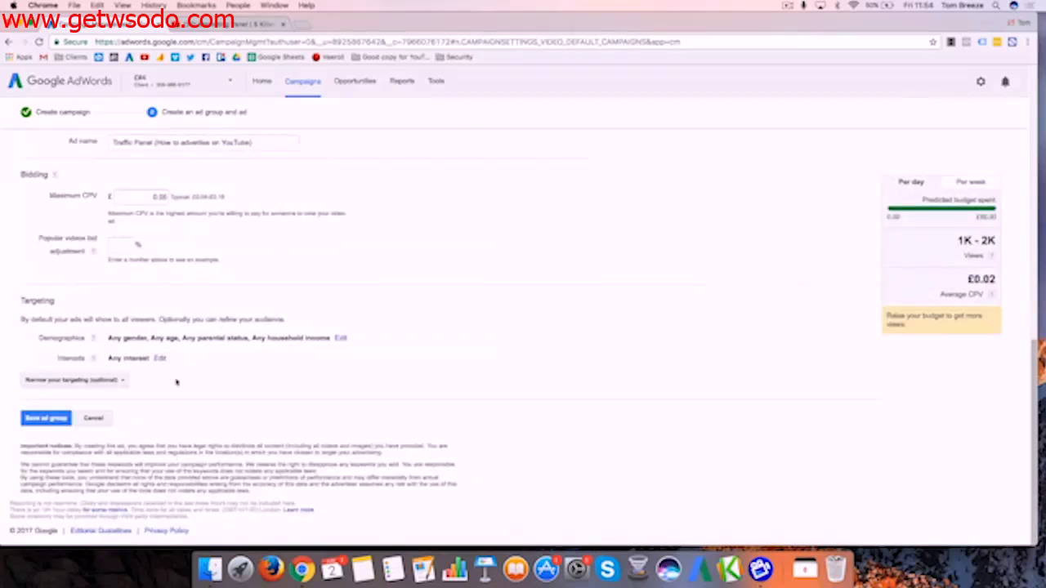
Narrow the targeting by keywords, adding the copied ad group name "How to advertise on YouTube" as the keyword.
left_click(92, 381)
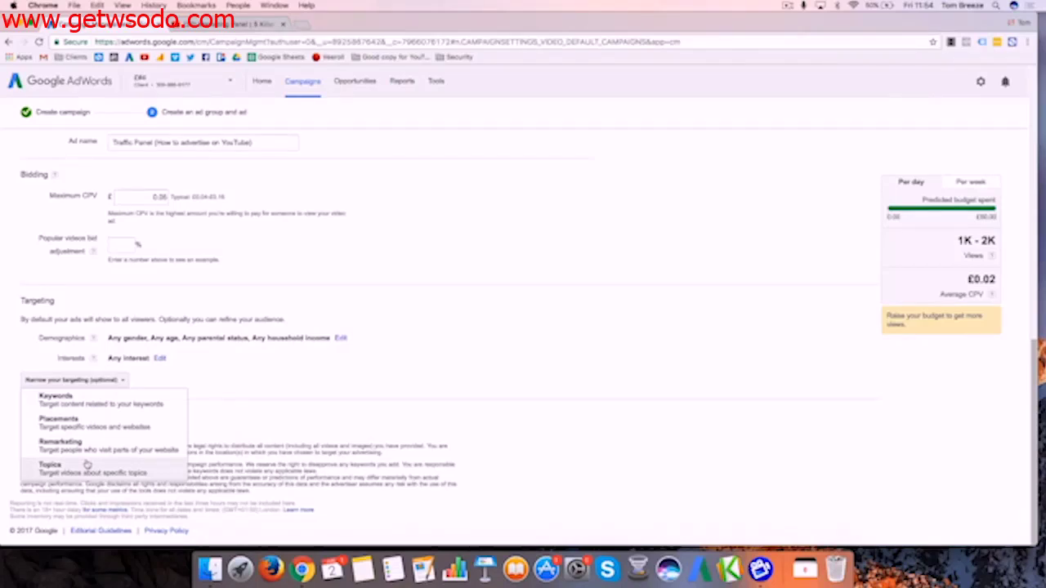
left_click(133, 404)
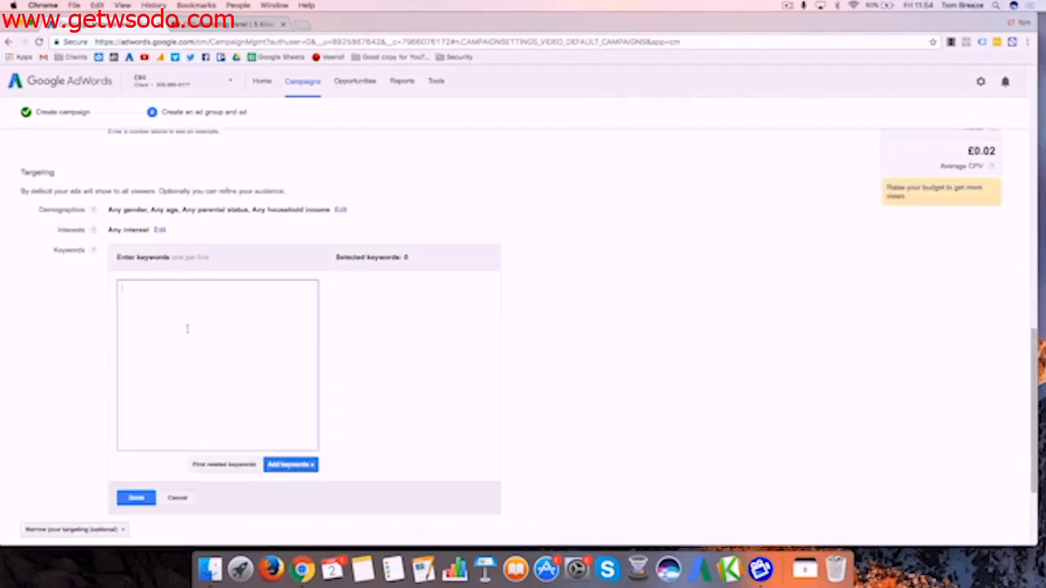
scroll(195, 294, "up", 15)
scroll(171, 256, "up", 5)
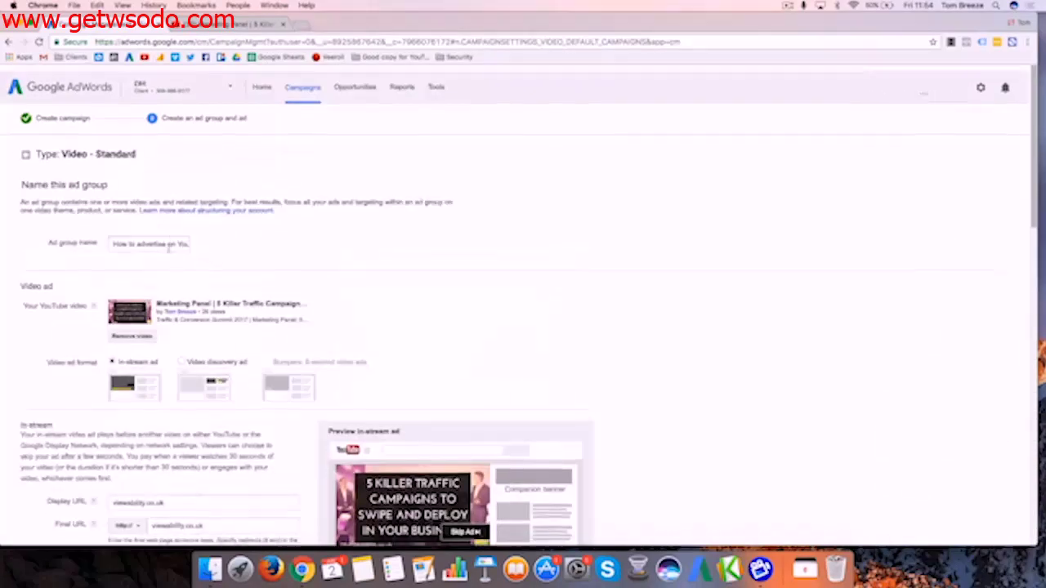
triple_click(150, 237)
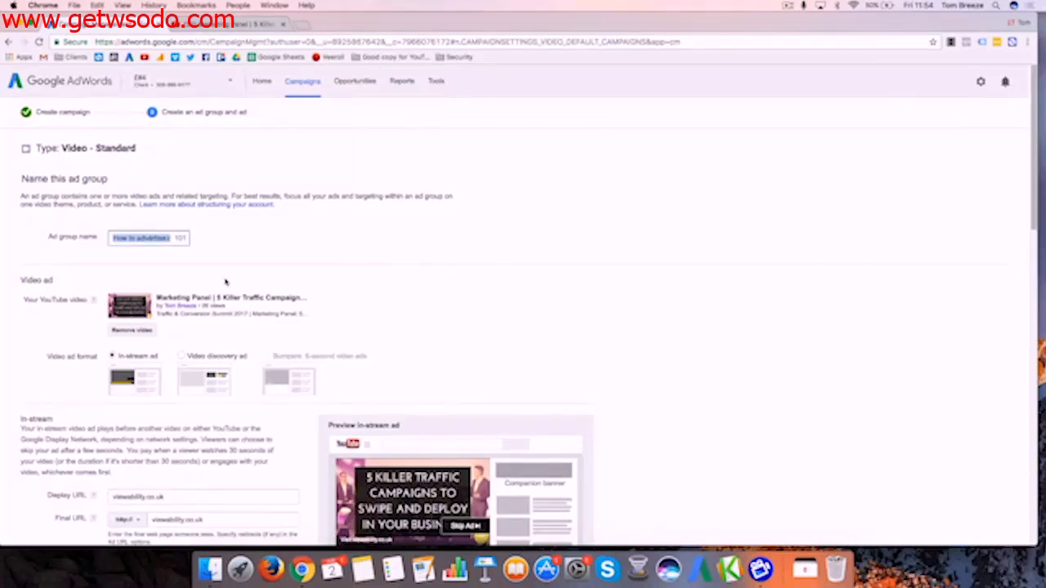
scroll(238, 300, "down", 15)
left_click(177, 378)
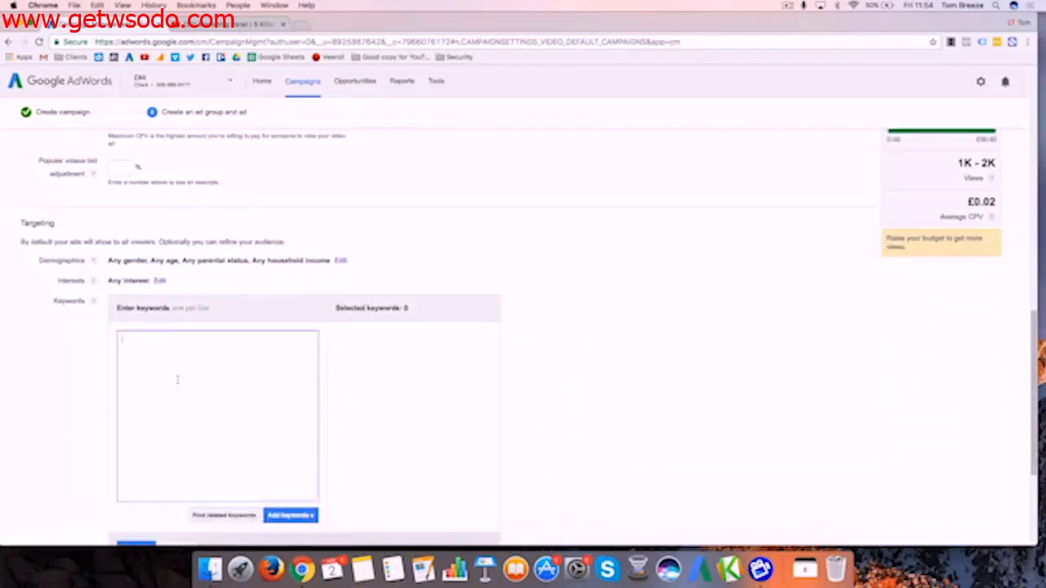
type("How to advertise on YouTube")
left_click(285, 515)
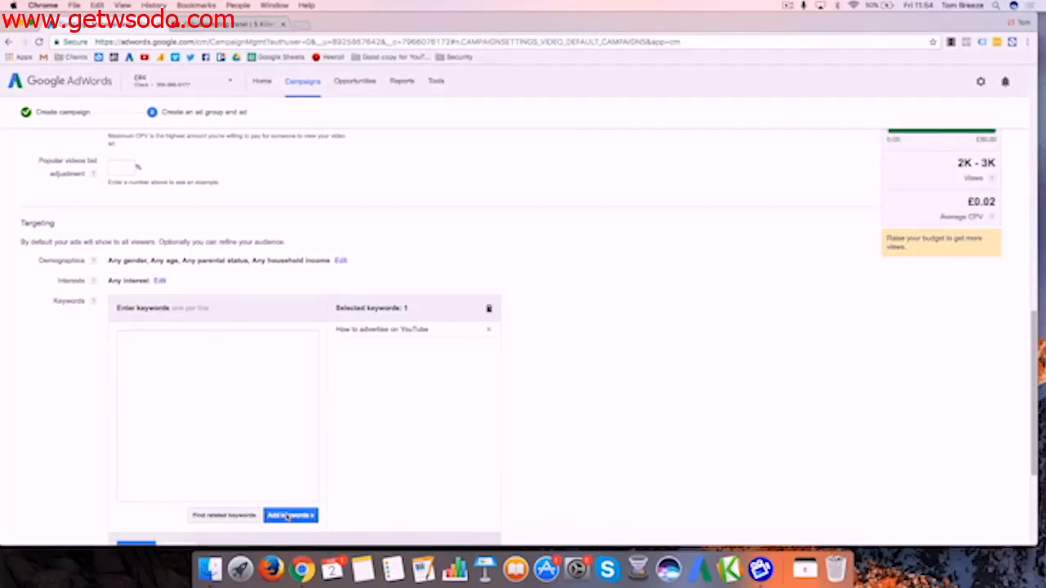
scroll(135, 465, "down", 2)
left_click(136, 490)
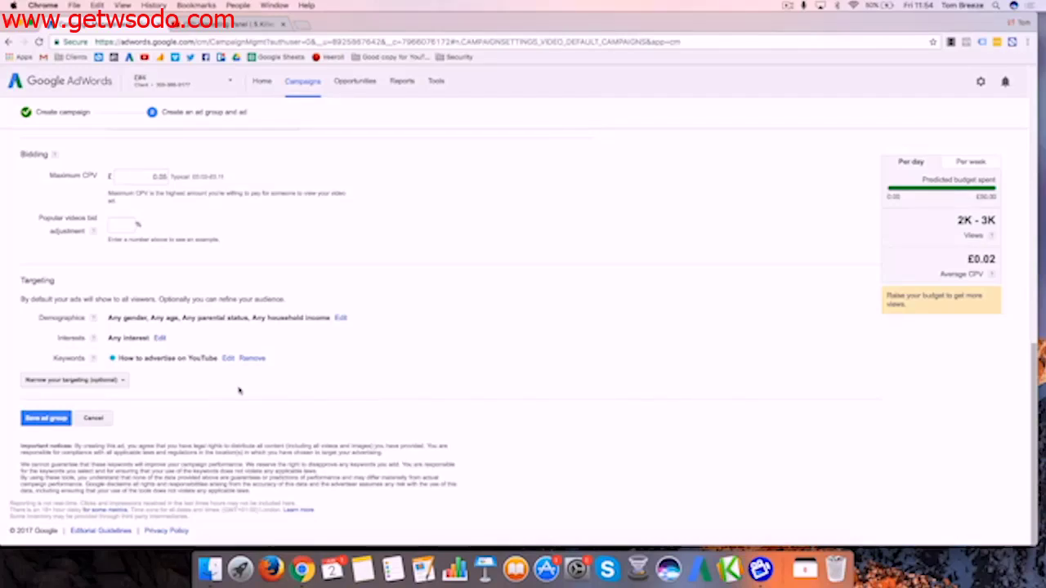
Check the in-stream ad, bidding and targeting settings once more and save the ad group.
scroll(205, 242, "up", 5)
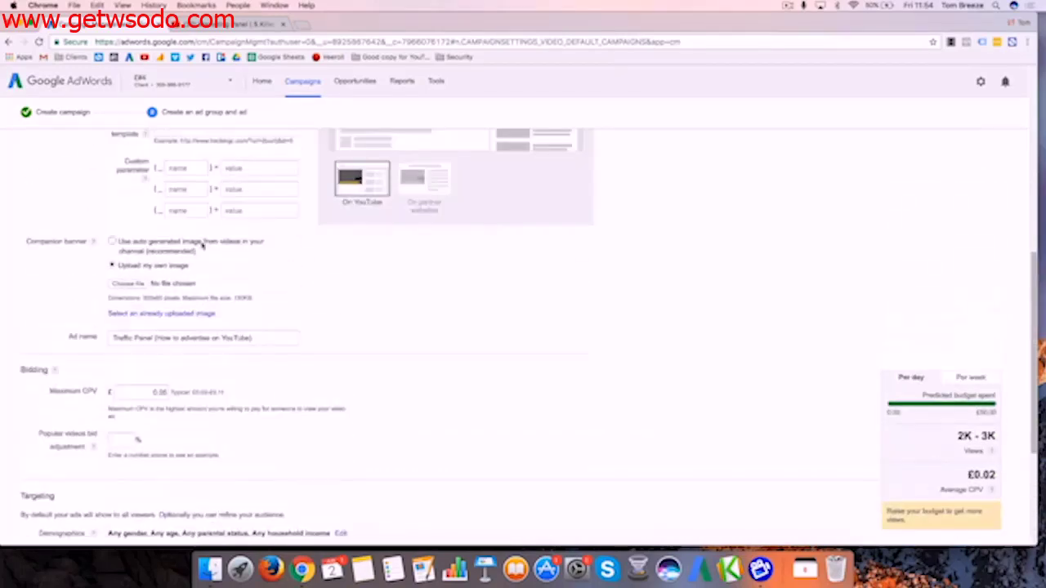
scroll(203, 245, "up", 2)
scroll(203, 245, "down", 10)
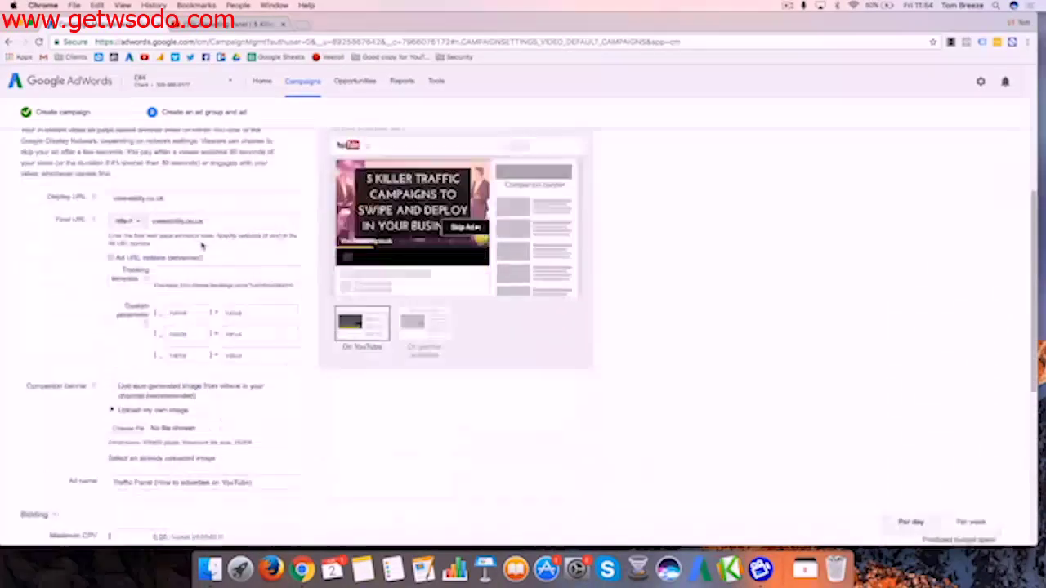
left_click(49, 422)
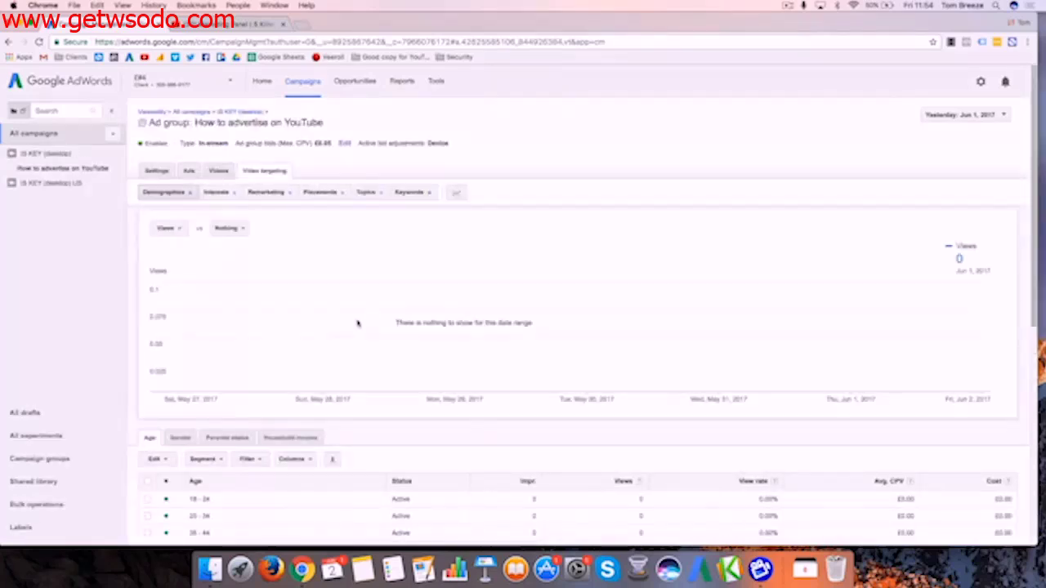
View the ad groups of the IS KEY (desktop) campaign and return to the account's list of campaigns.
left_click(48, 155)
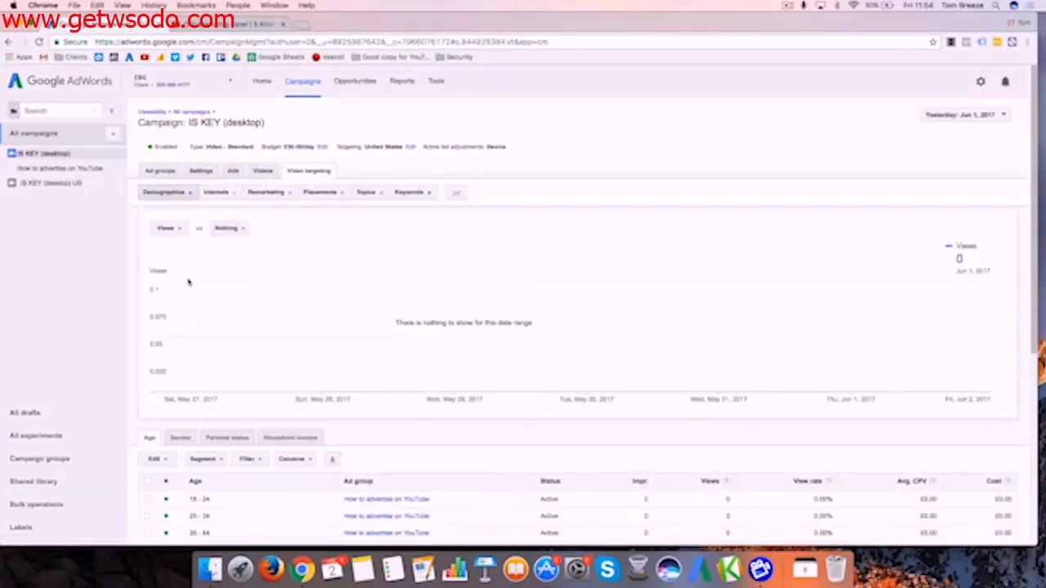
left_click(157, 171)
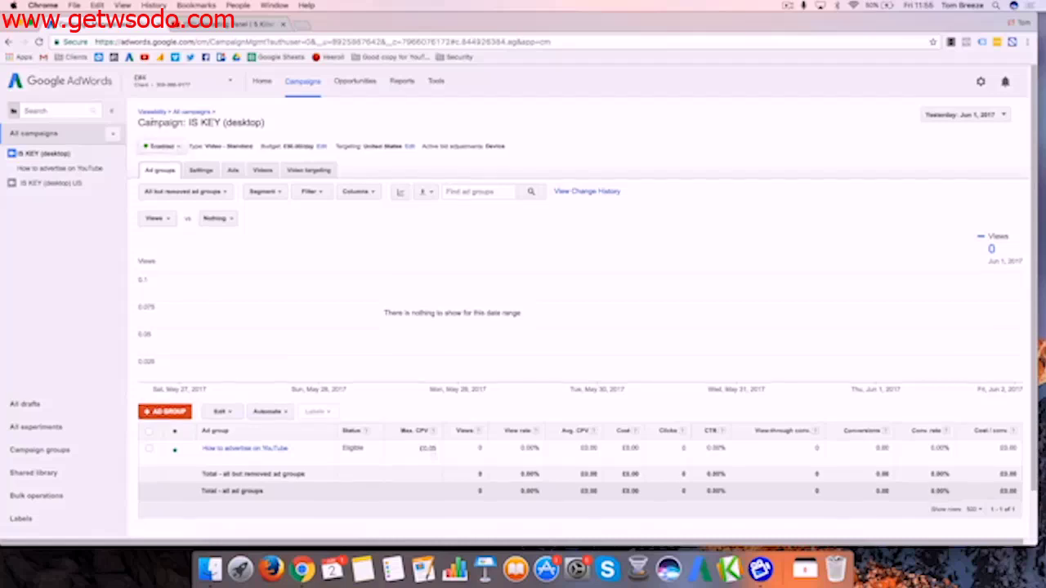
left_click(192, 112)
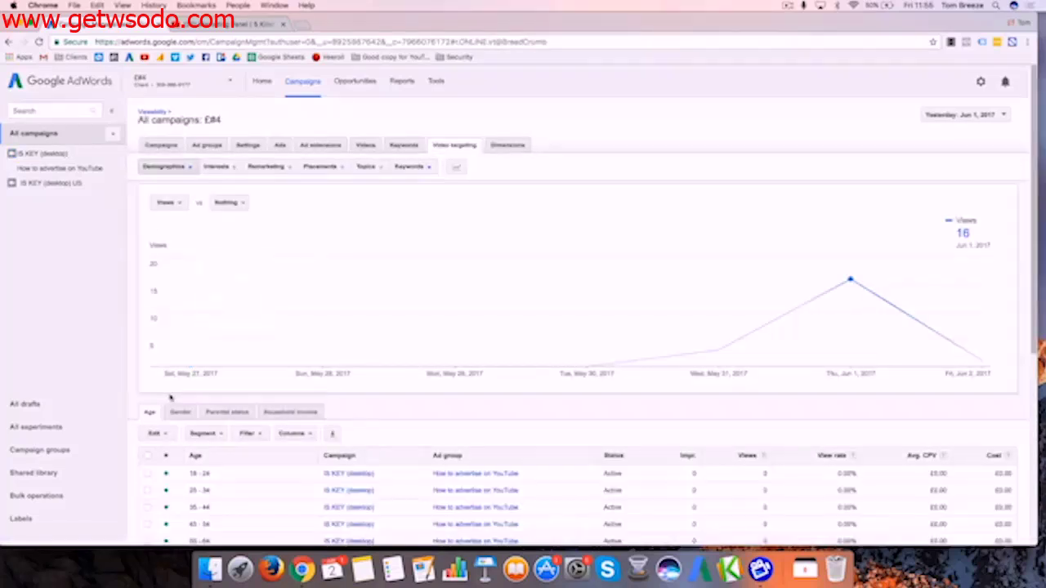
left_click(167, 148)
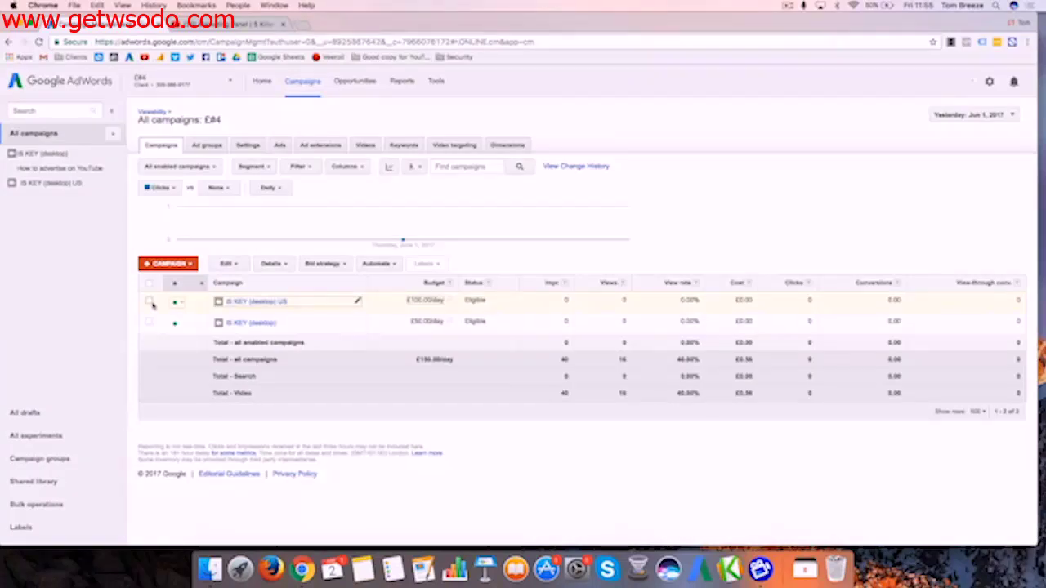
Pause the IS KEY (desktop) US campaign and clear its row selection.
left_click(150, 301)
left_click(175, 303)
left_click(193, 328)
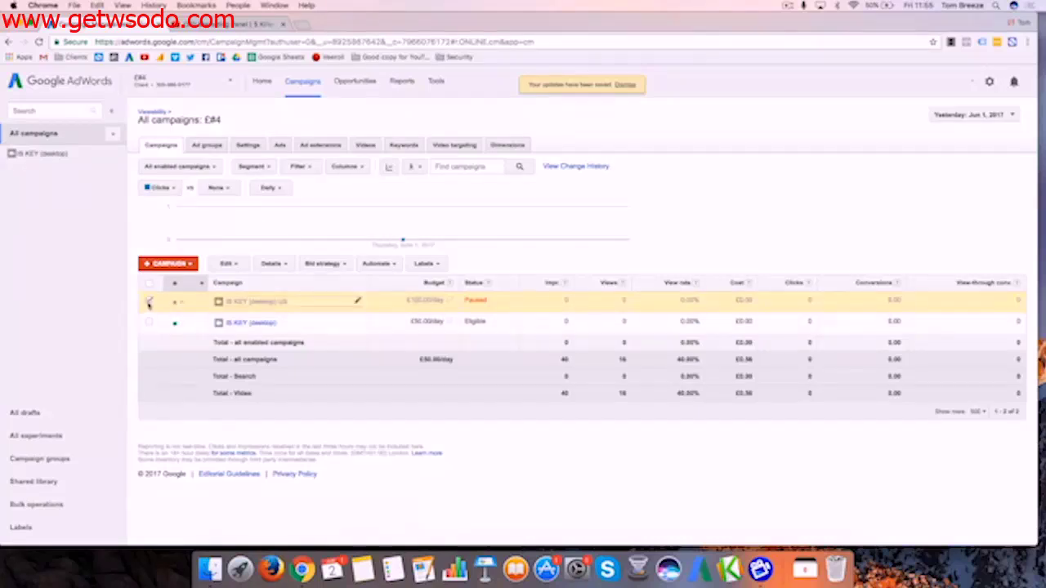
left_click(149, 301)
Show all campaigns including paused ones, and restrict the list to enabled campaigns again.
left_click(177, 168)
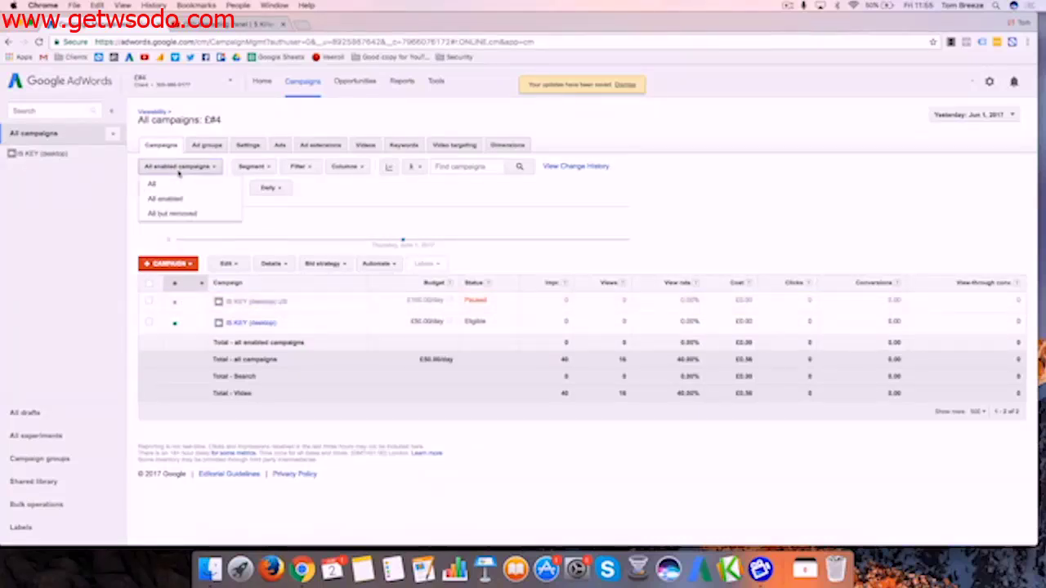
left_click(177, 188)
left_click(180, 168)
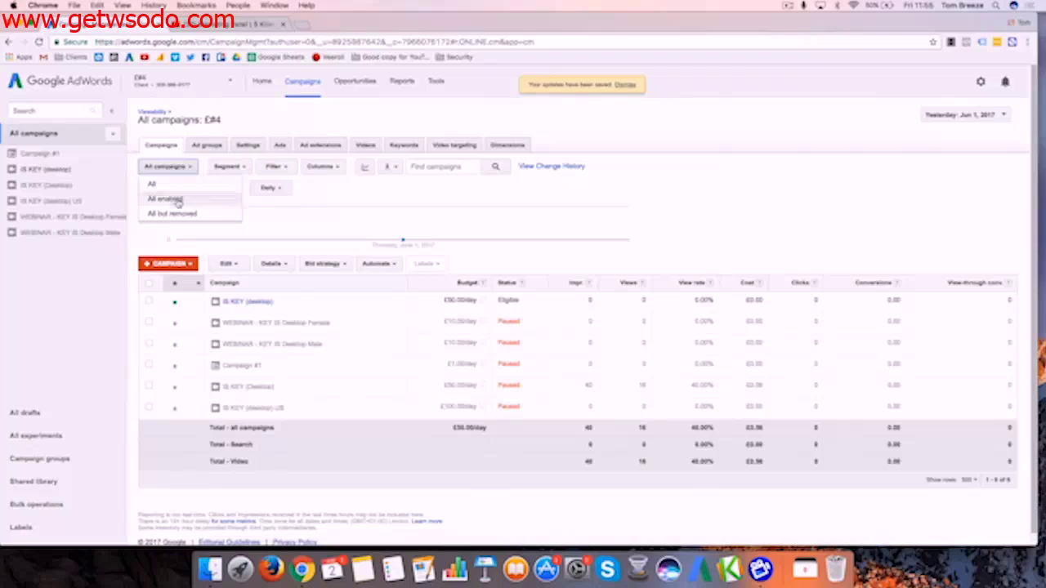
left_click(177, 201)
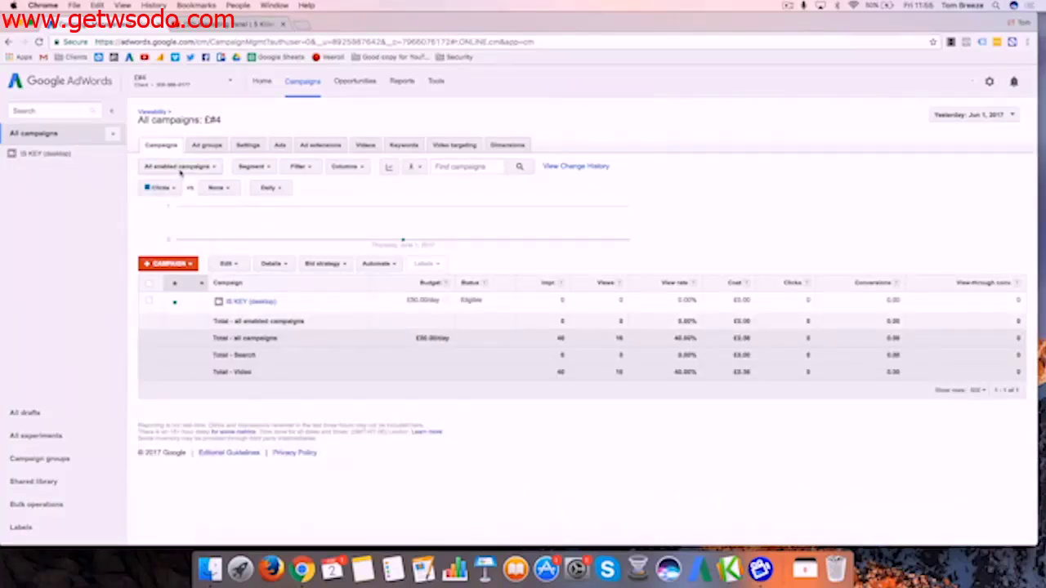
Open the IS KEY (desktop) campaign and view the ad in its "How to advertise on YouTube" ad group.
left_click(253, 302)
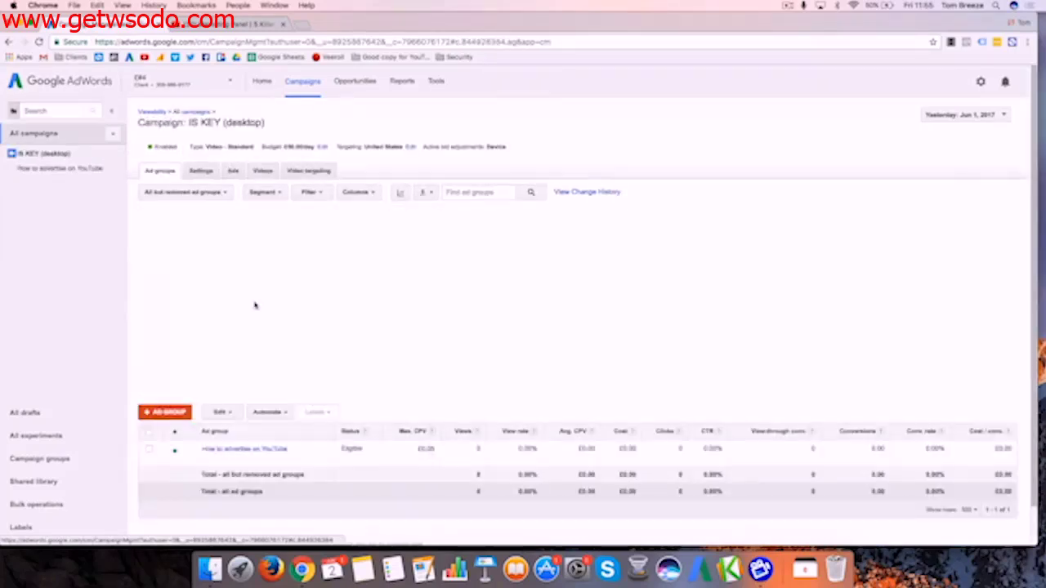
scroll(256, 352, "down", 1)
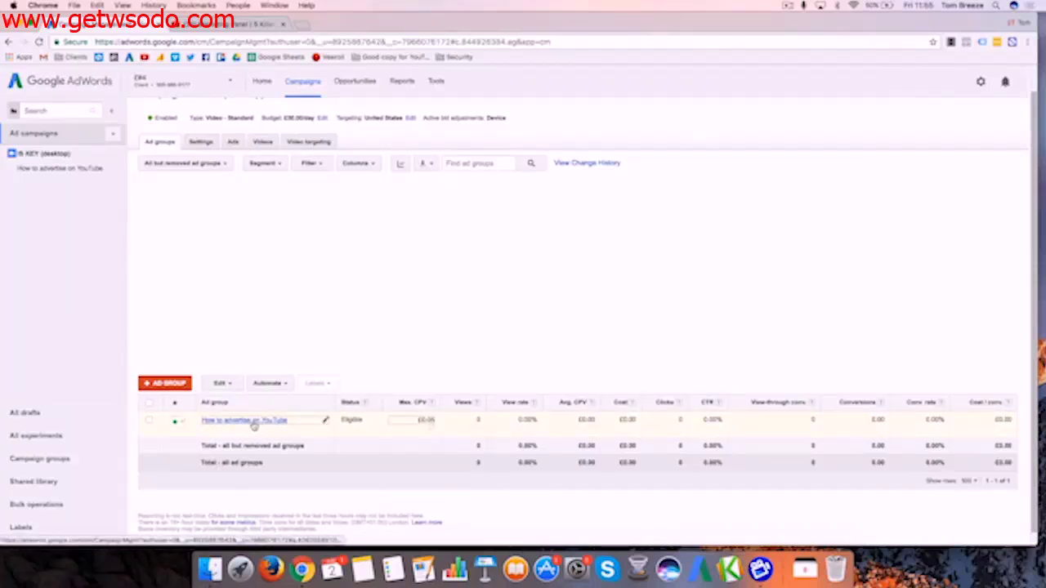
left_click(251, 421)
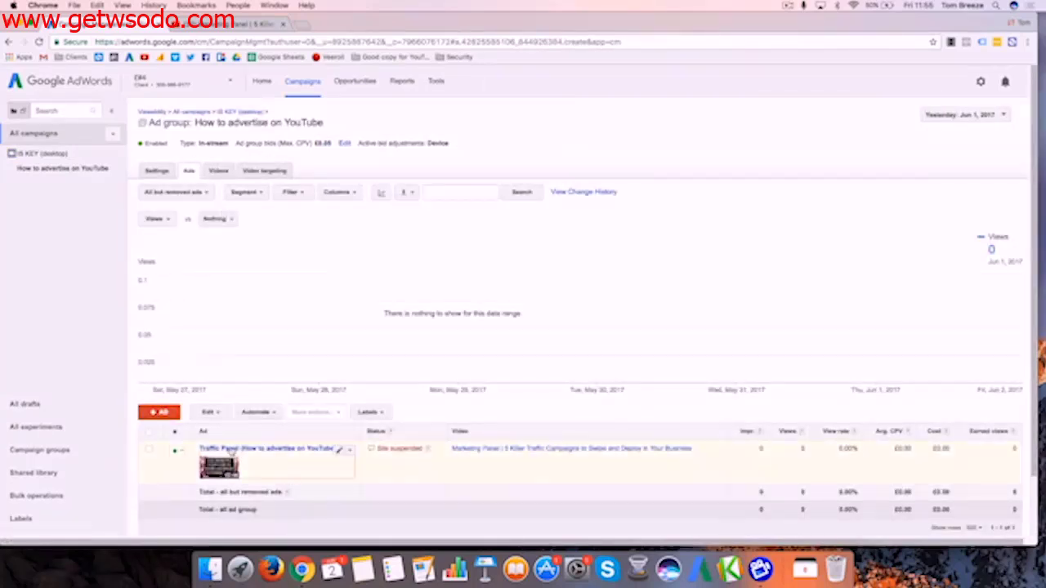
Examine the ad group's video targeting, looking at the demographics and the targeted keyword.
left_click(264, 171)
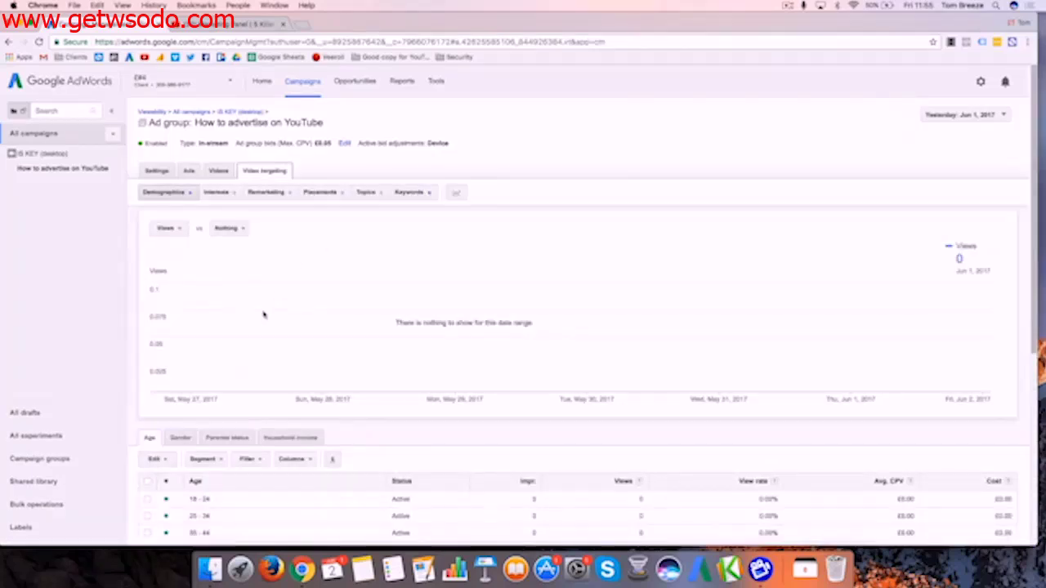
scroll(264, 314, "down", 1)
scroll(318, 303, "up", 1)
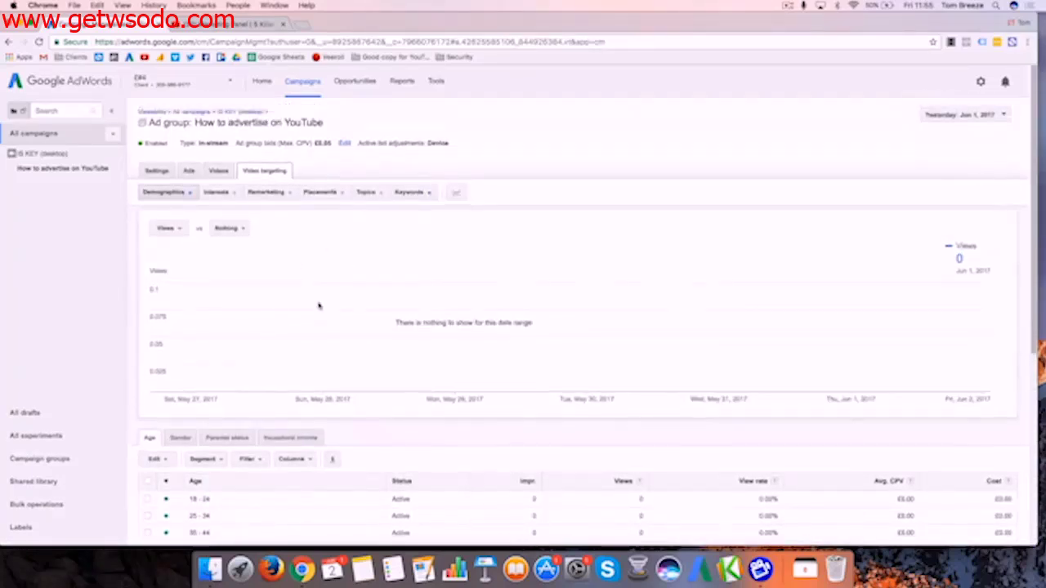
left_click(412, 197)
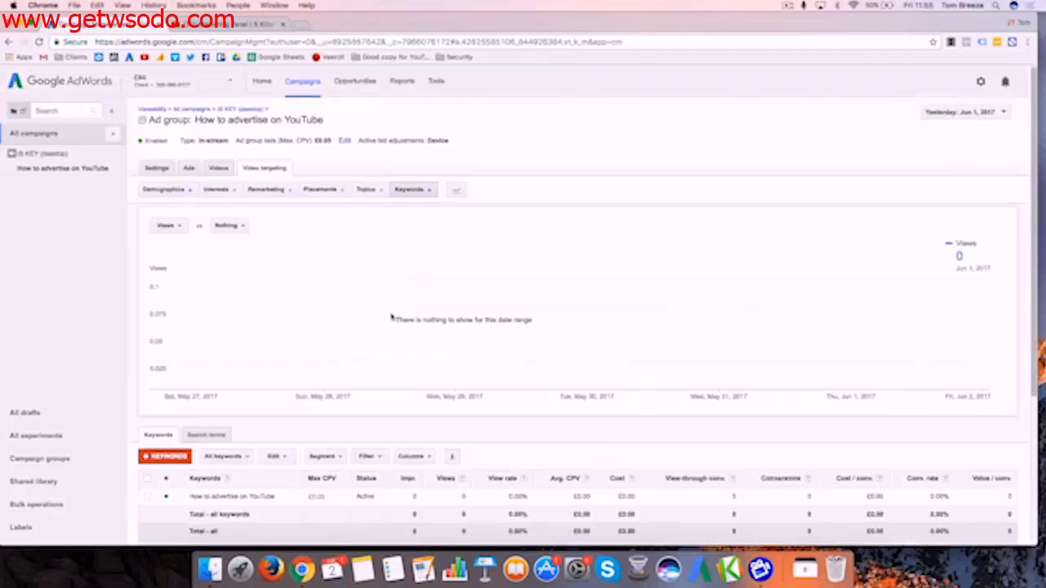
scroll(344, 389, "down", 1)
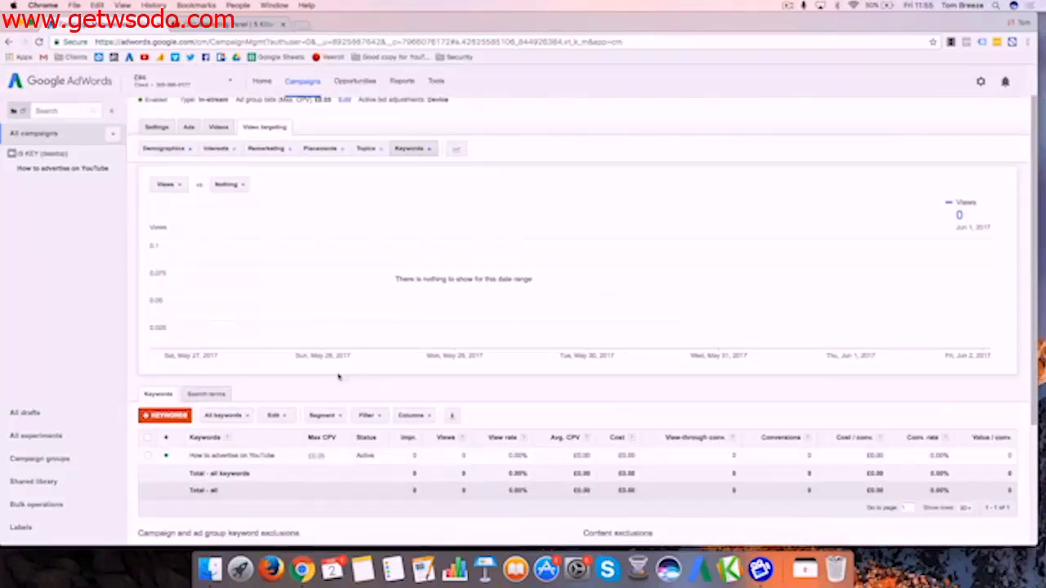
scroll(358, 350, "up", 1)
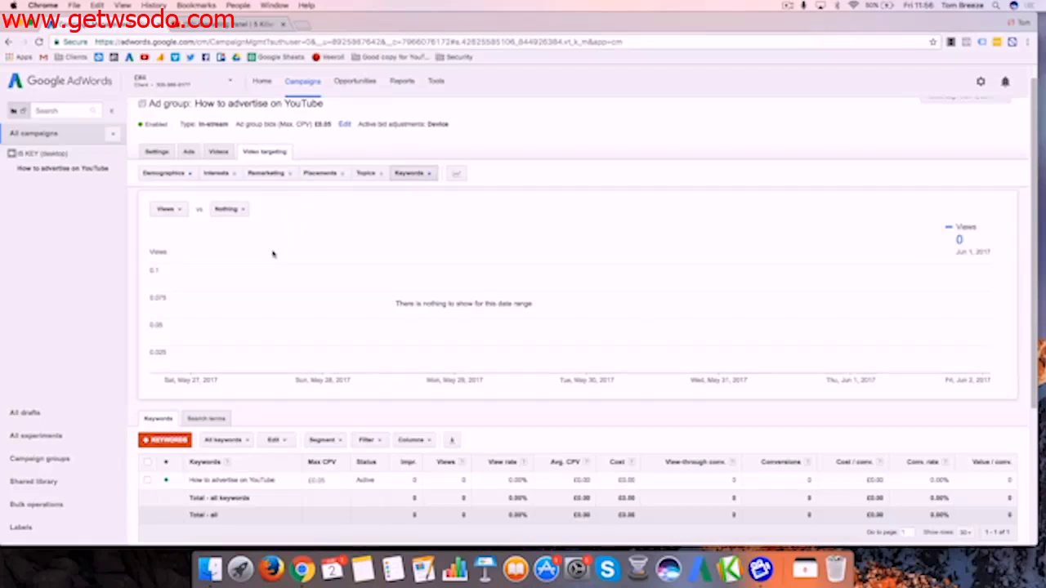
scroll(273, 254, "up", 1)
scroll(273, 254, "down", 2)
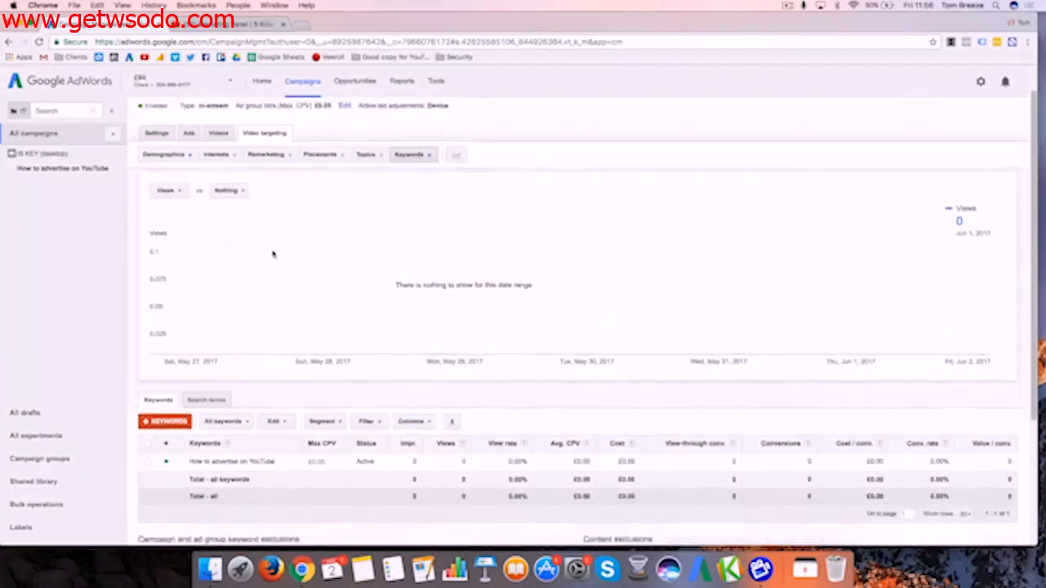
scroll(183, 230, "up", 1)
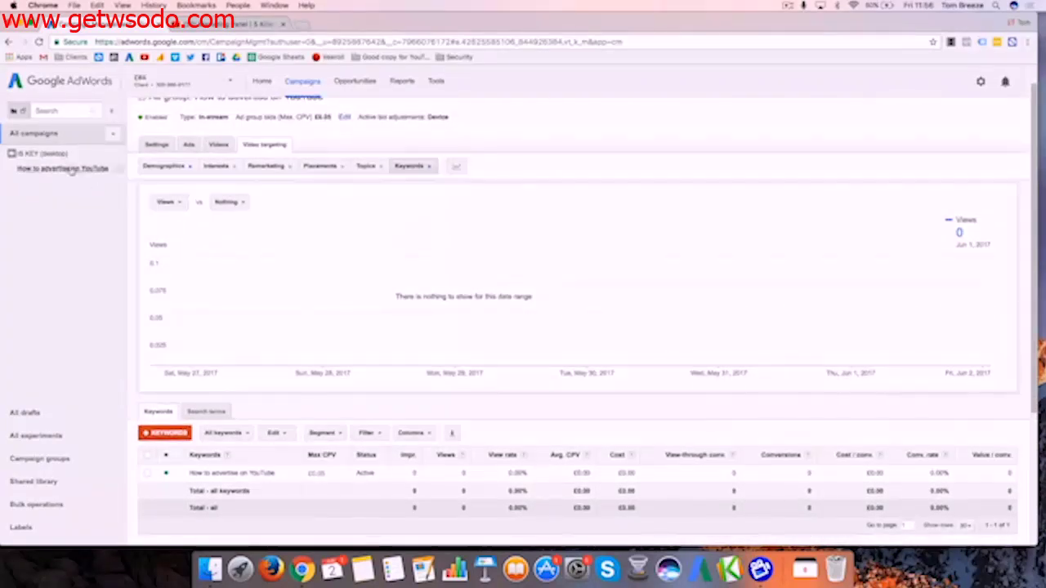
Open column customization for the list of all campaigns and look through the Performance and Conversions metrics.
left_click(41, 134)
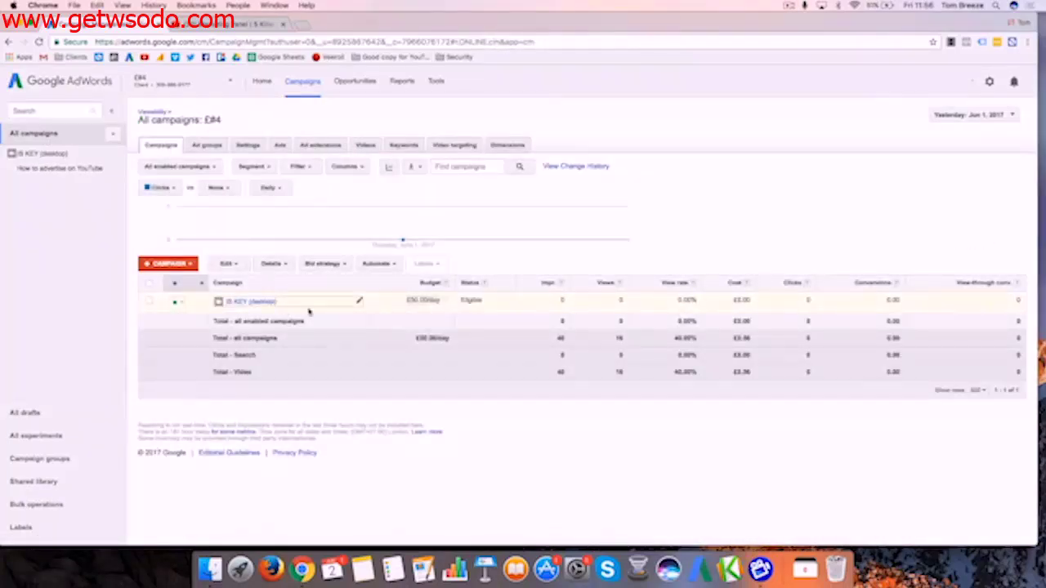
left_click(356, 168)
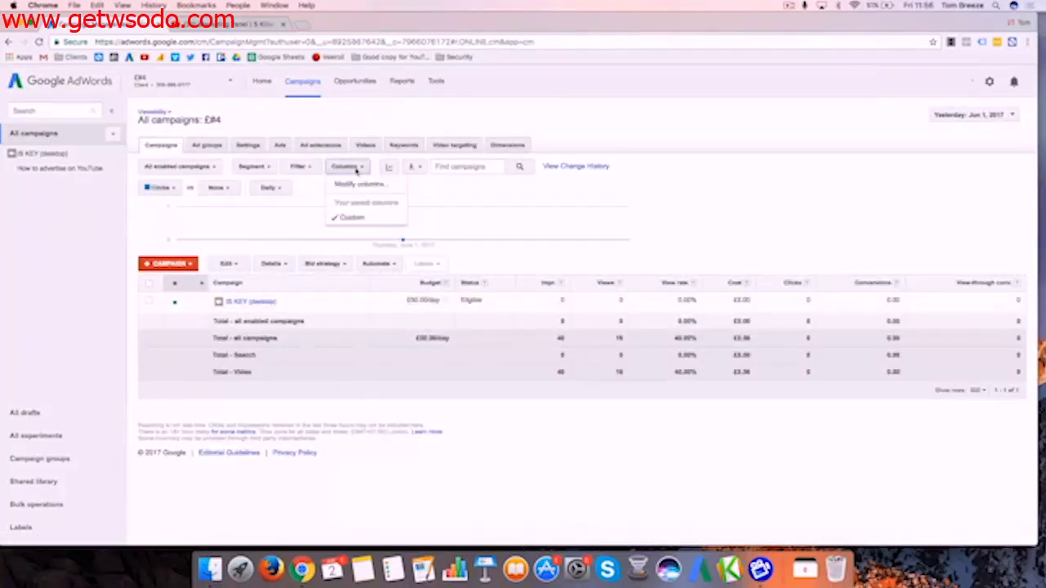
left_click(362, 186)
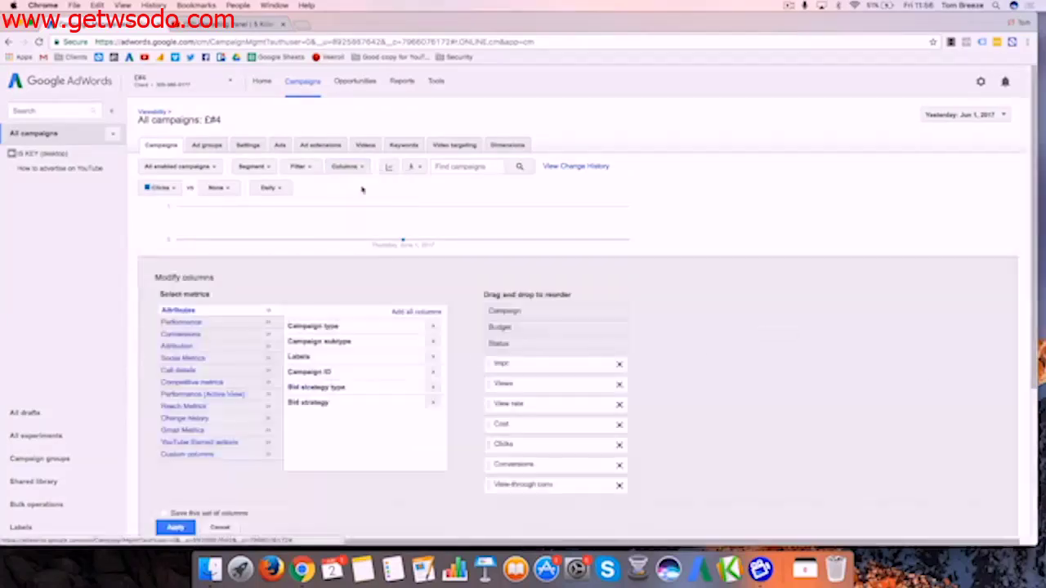
left_click(195, 325)
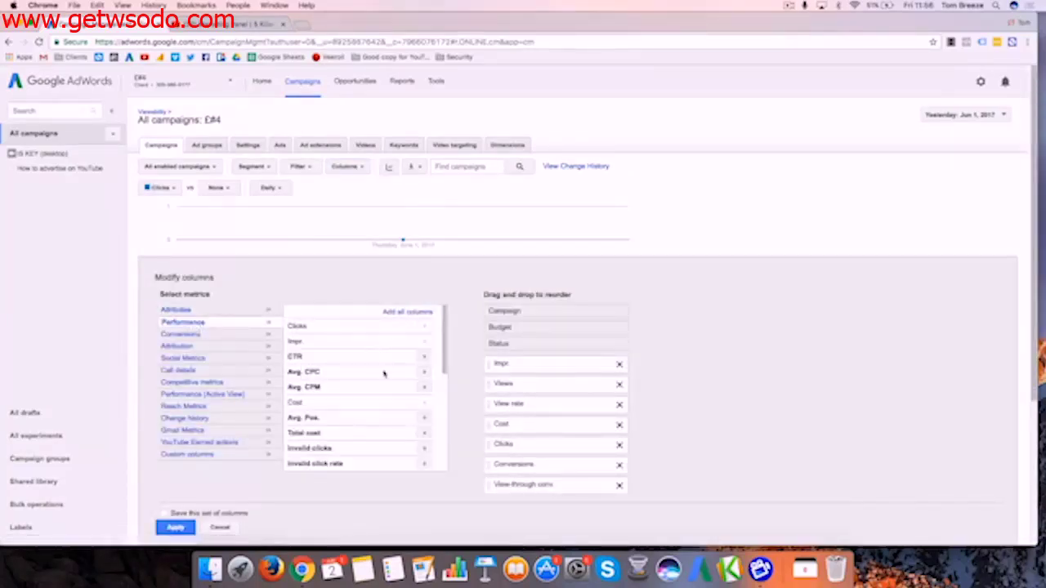
scroll(375, 411, "down", 3)
scroll(374, 411, "up", 3)
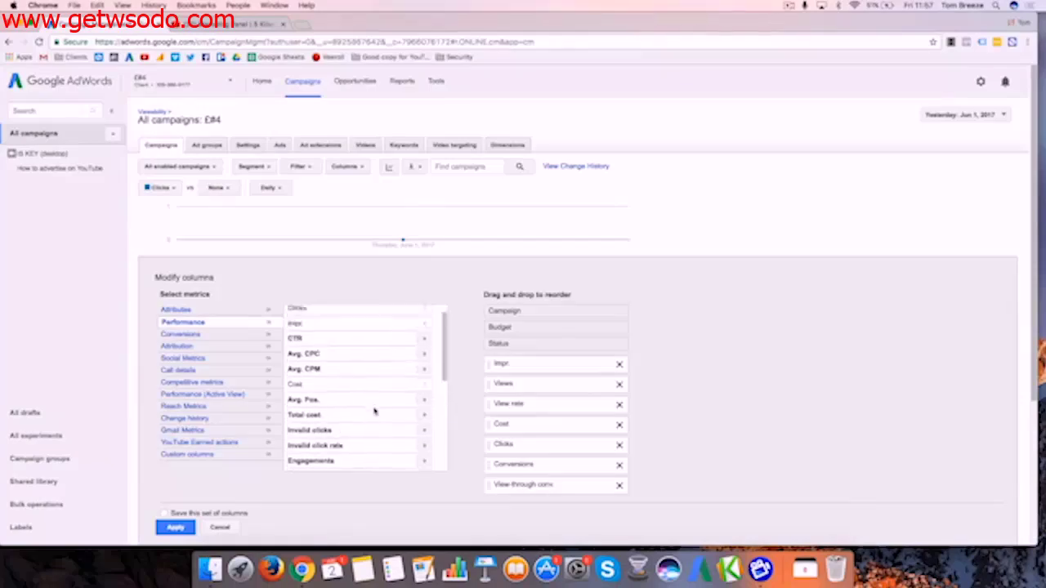
left_click(183, 336)
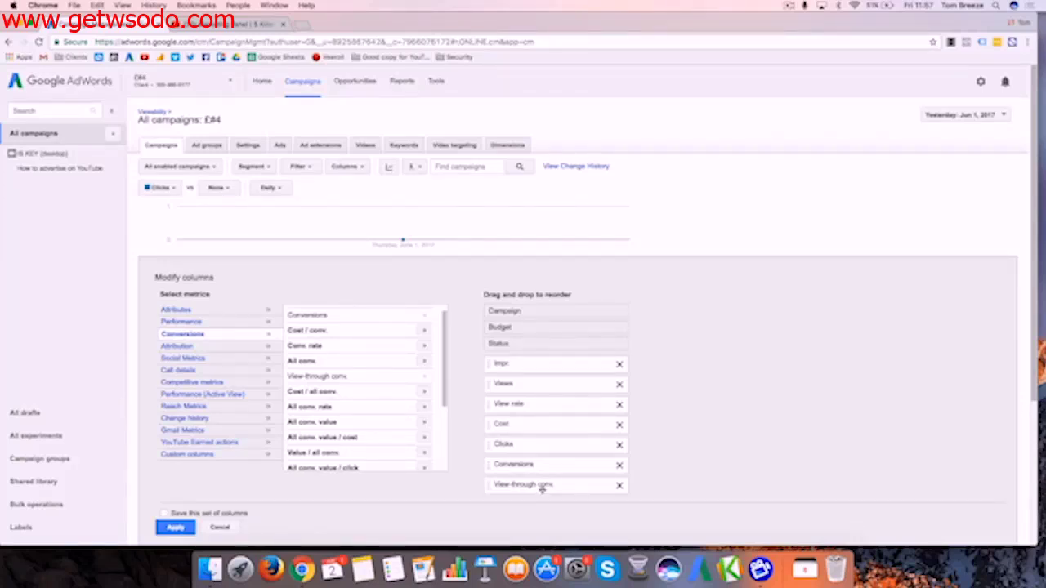
Add the competitive metrics Display Impr. share, Display Lost IS (rank) and Display Lost IS (budget) as columns and apply the column set.
left_click(211, 382)
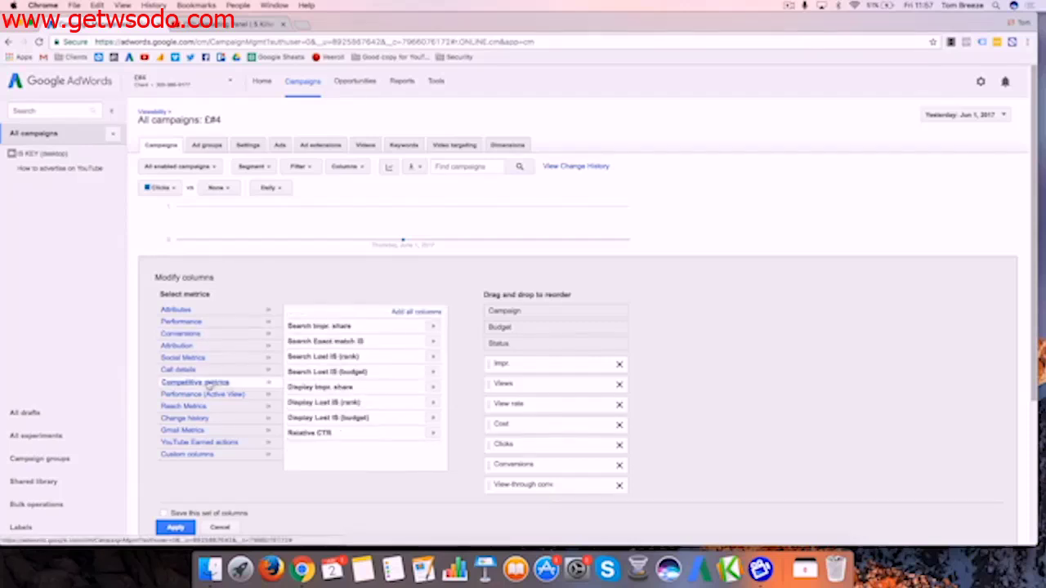
left_click(433, 389)
left_click(433, 402)
left_click(433, 417)
scroll(381, 463, "down", 3)
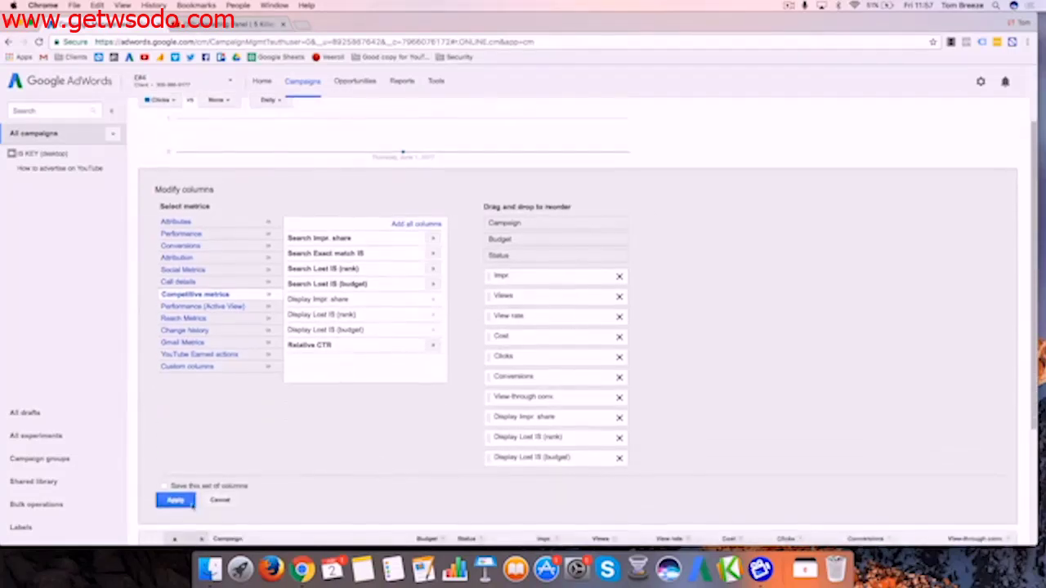
left_click(177, 499)
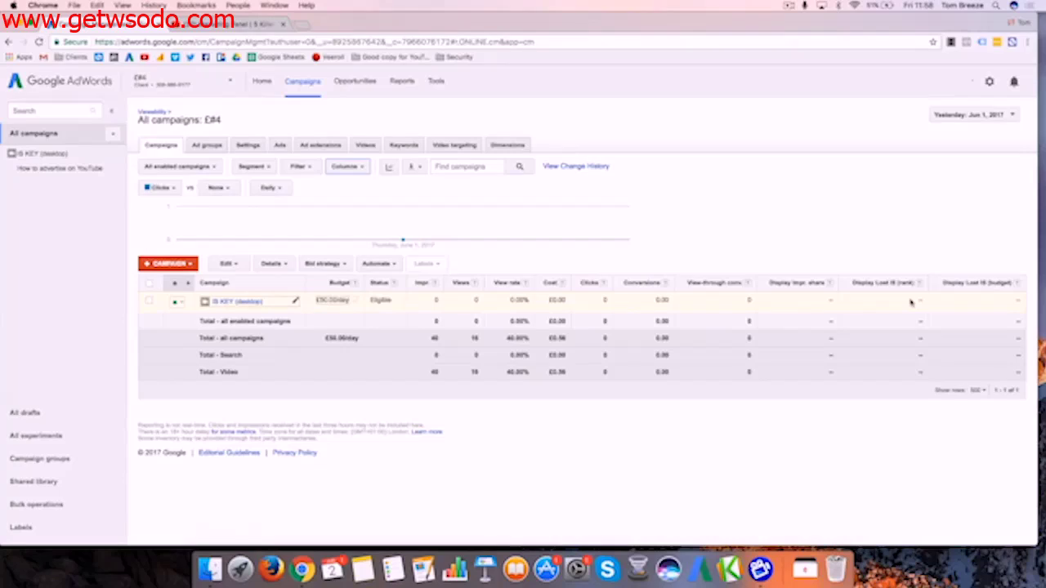
mouse_move(527, 289)
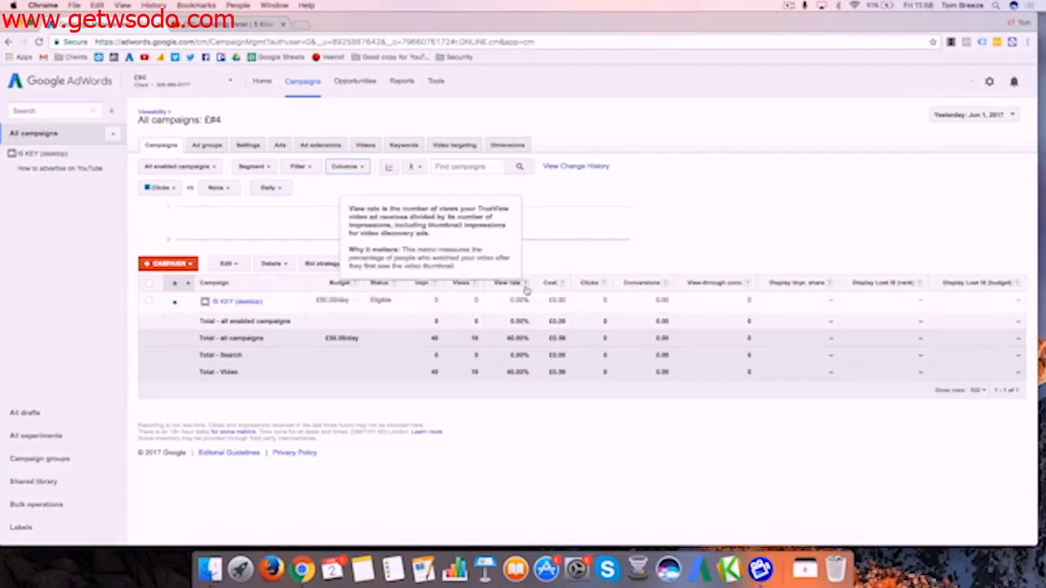